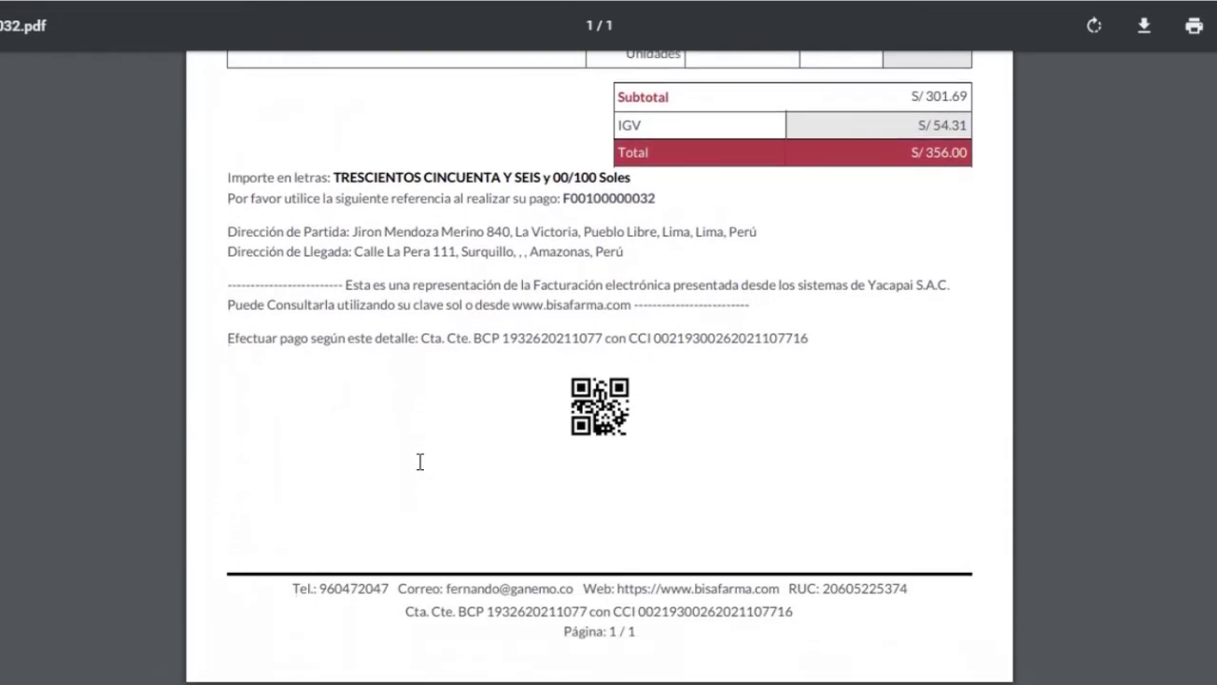
Step: Examine the electronic invoice PDF, including the departure and arrival addresses, delivery address, product lines and totals
scroll(414, 442, "up", 1)
left_click_drag(296, 296, 576, 324)
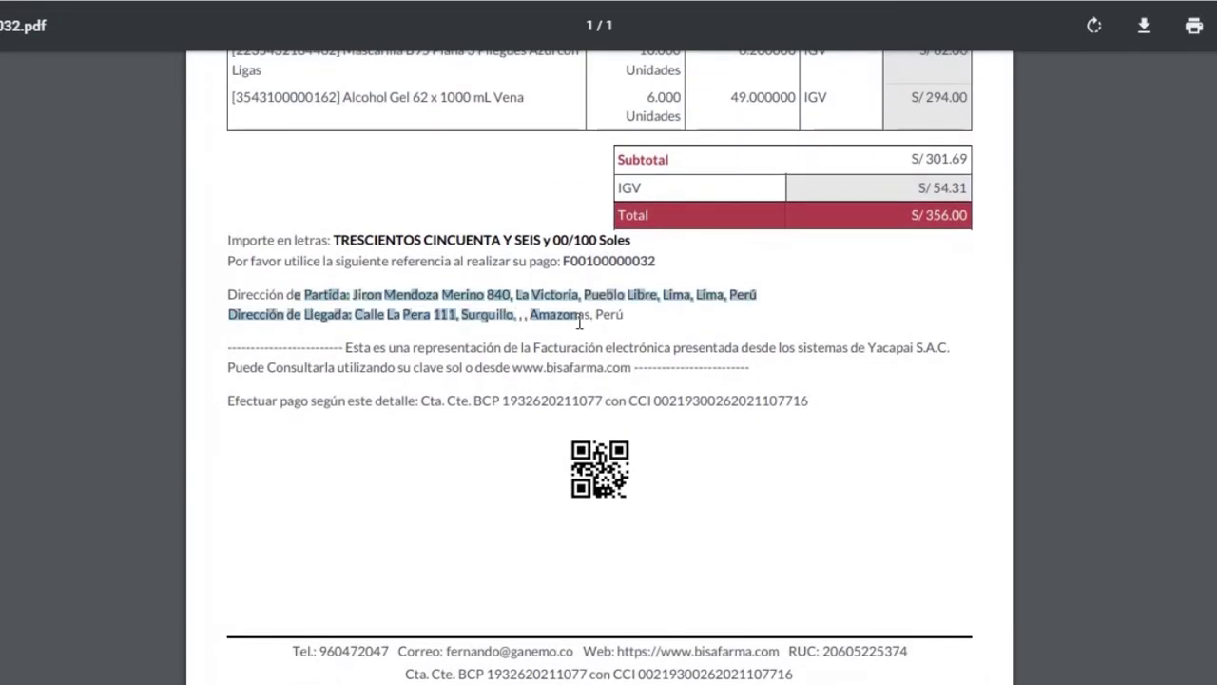
scroll(607, 285, "up", 2)
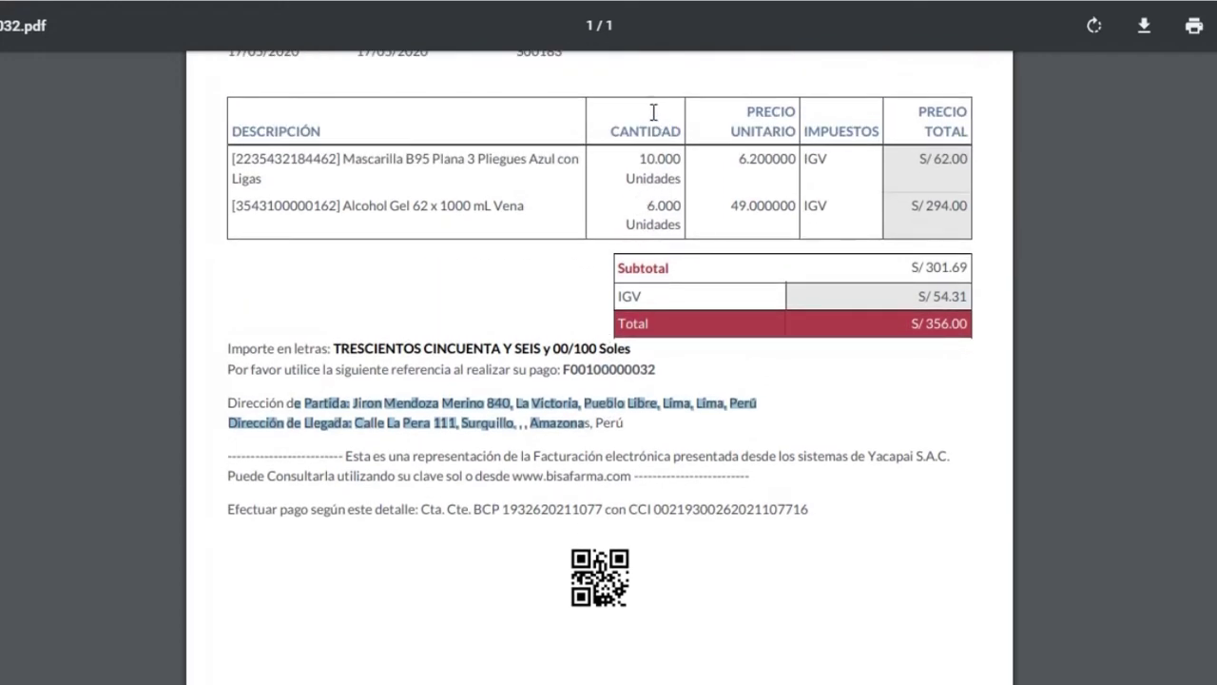
scroll(281, 234, "up", 1)
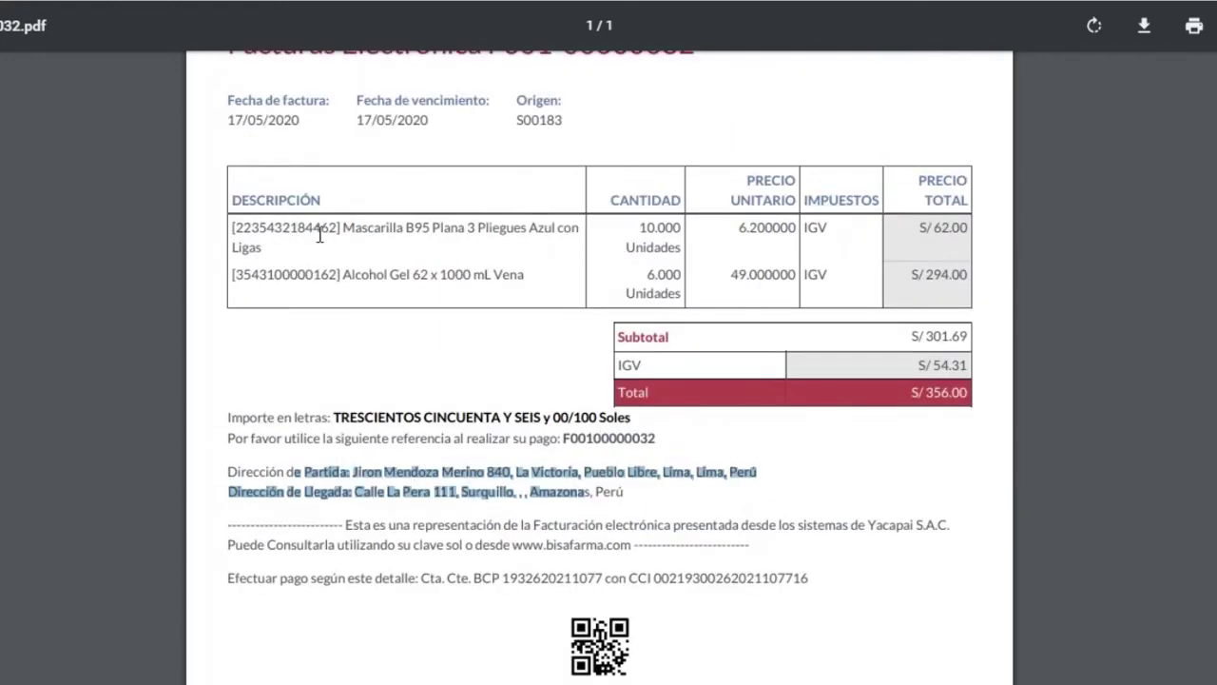
scroll(610, 326, "up", 5)
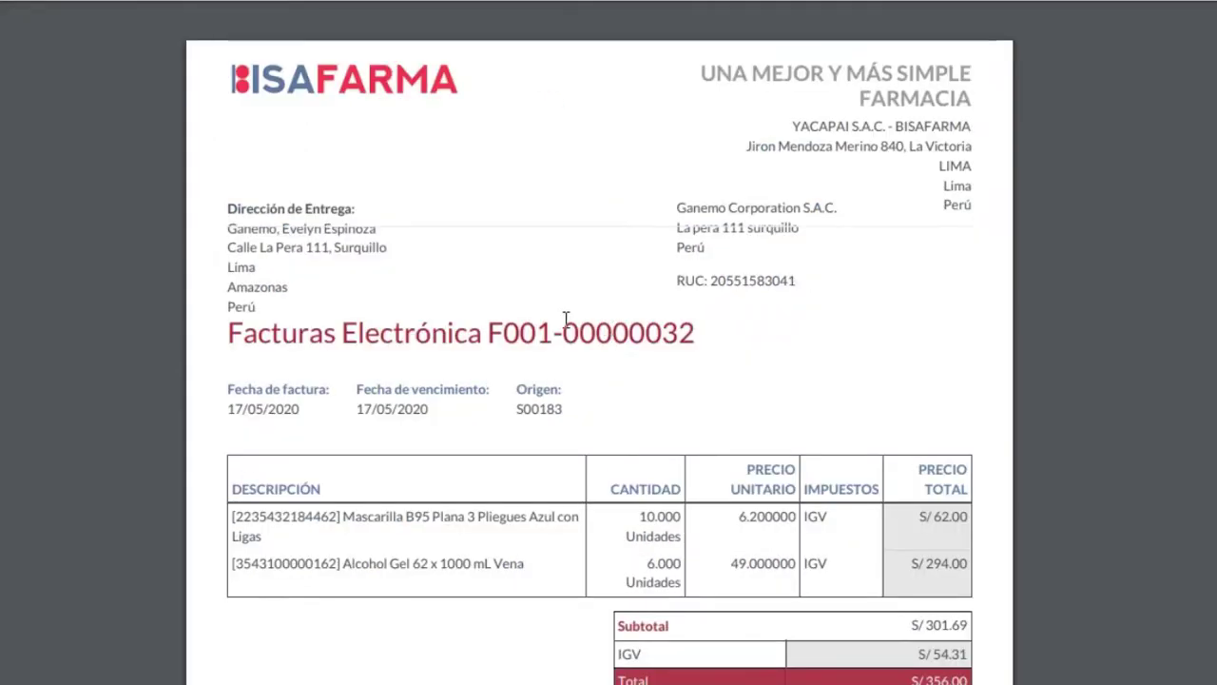
scroll(590, 314, "down", 5)
scroll(570, 476, "down", 2)
left_click(597, 475)
scroll(598, 475, "up", 4)
scroll(597, 473, "up", 2)
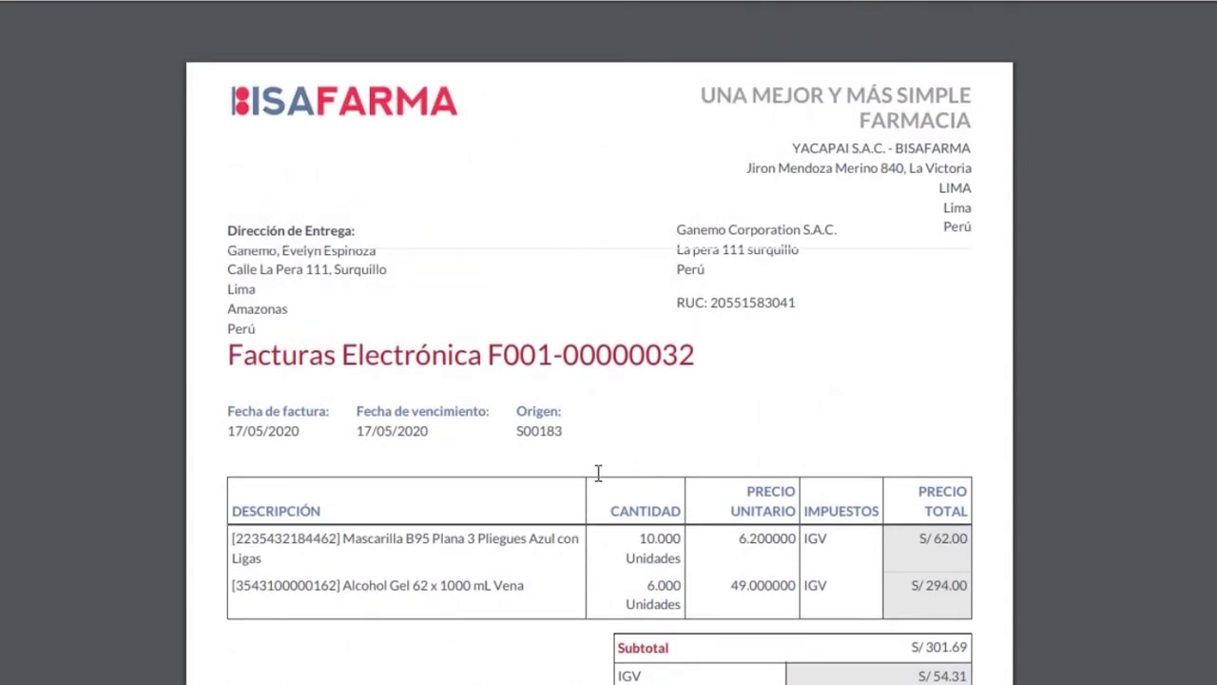
scroll(597, 472, "down", 3)
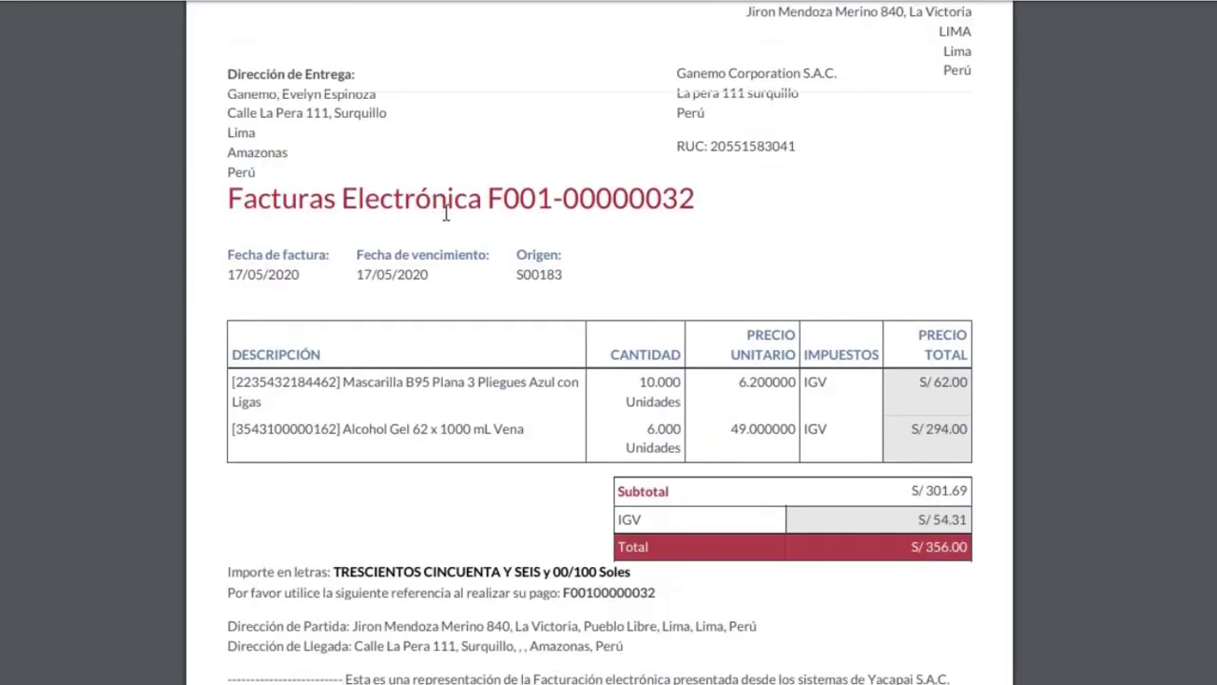
scroll(445, 398, "up", 3)
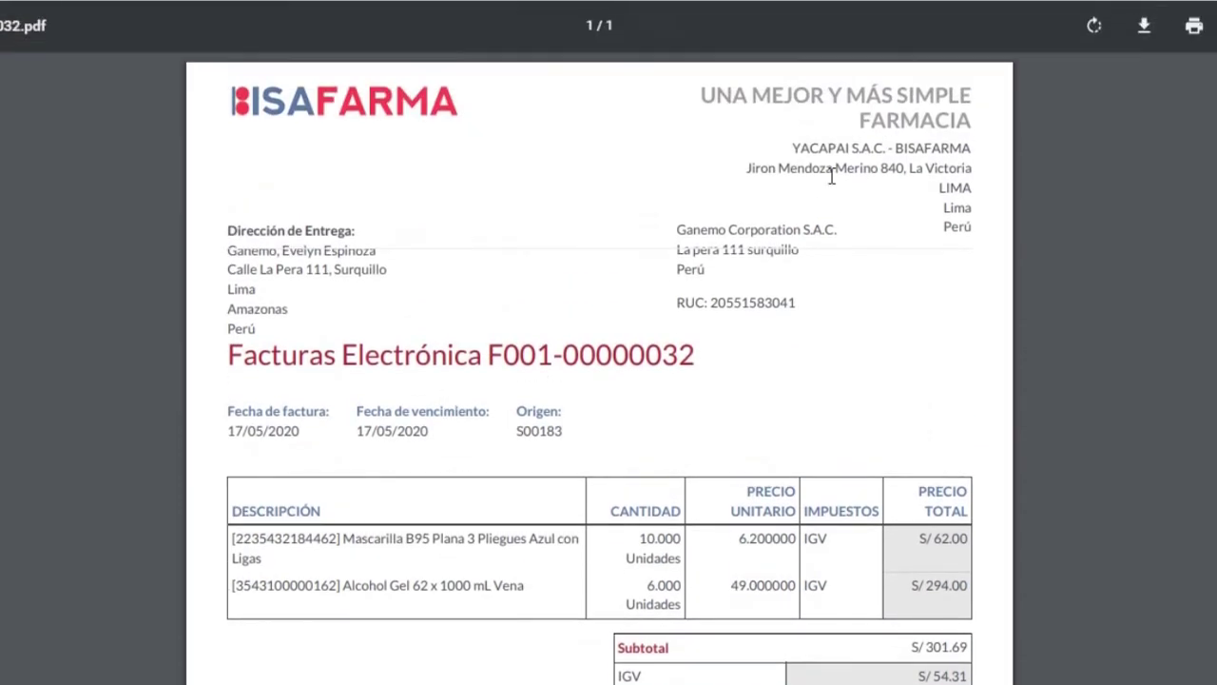
scroll(695, 336, "down", 3)
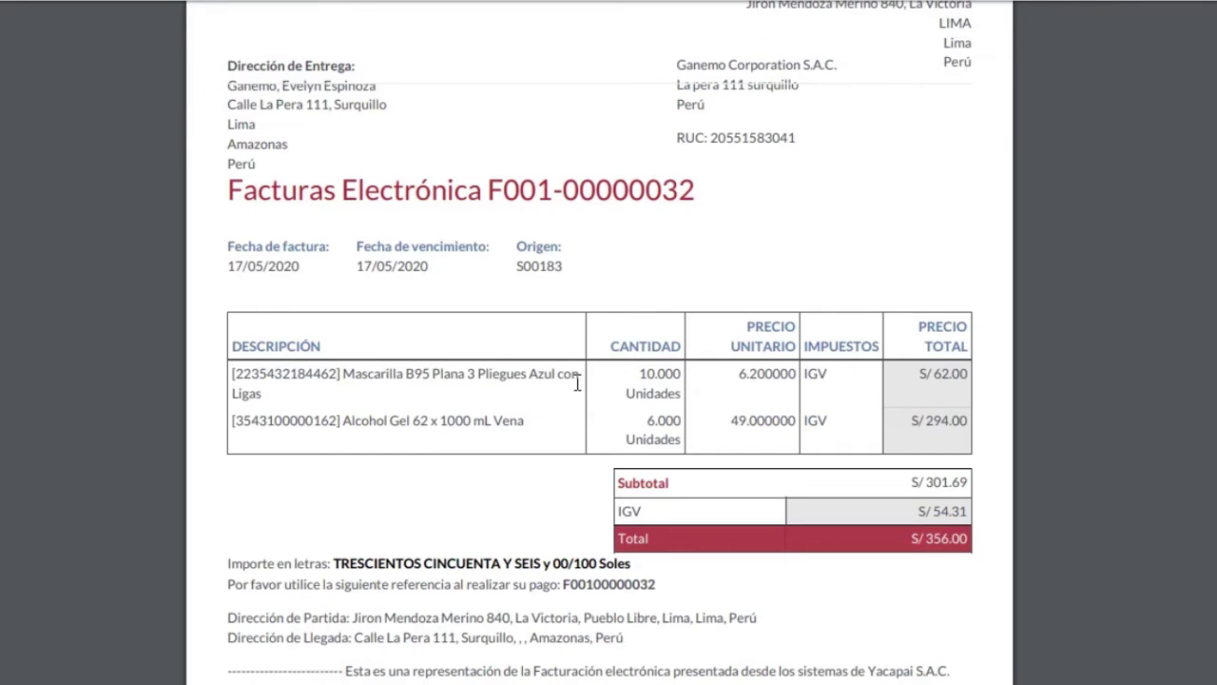
scroll(576, 382, "up", 2)
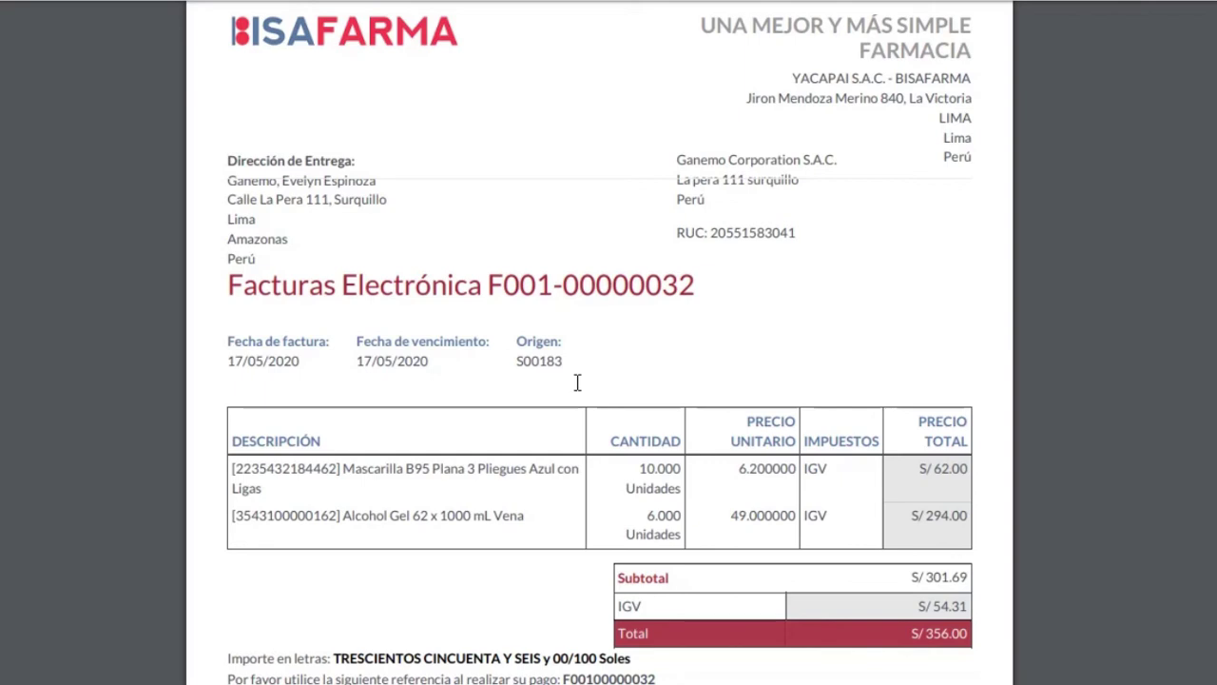
scroll(577, 381, "down", 2)
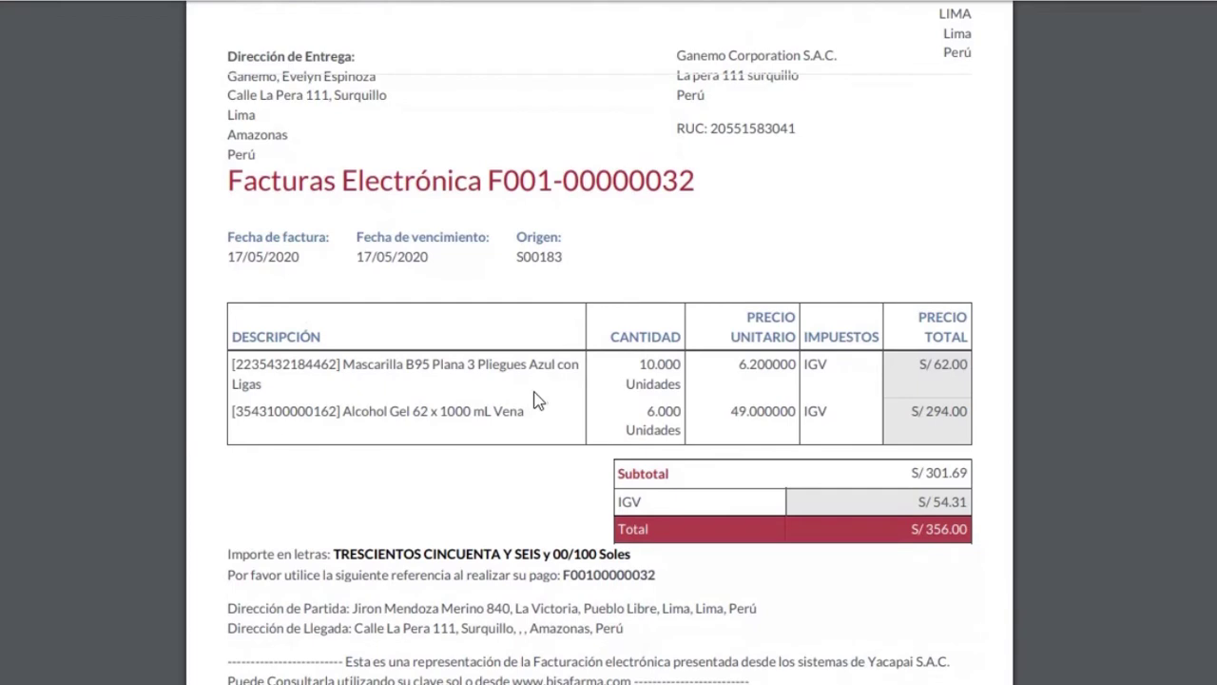
scroll(531, 416, "up", 3)
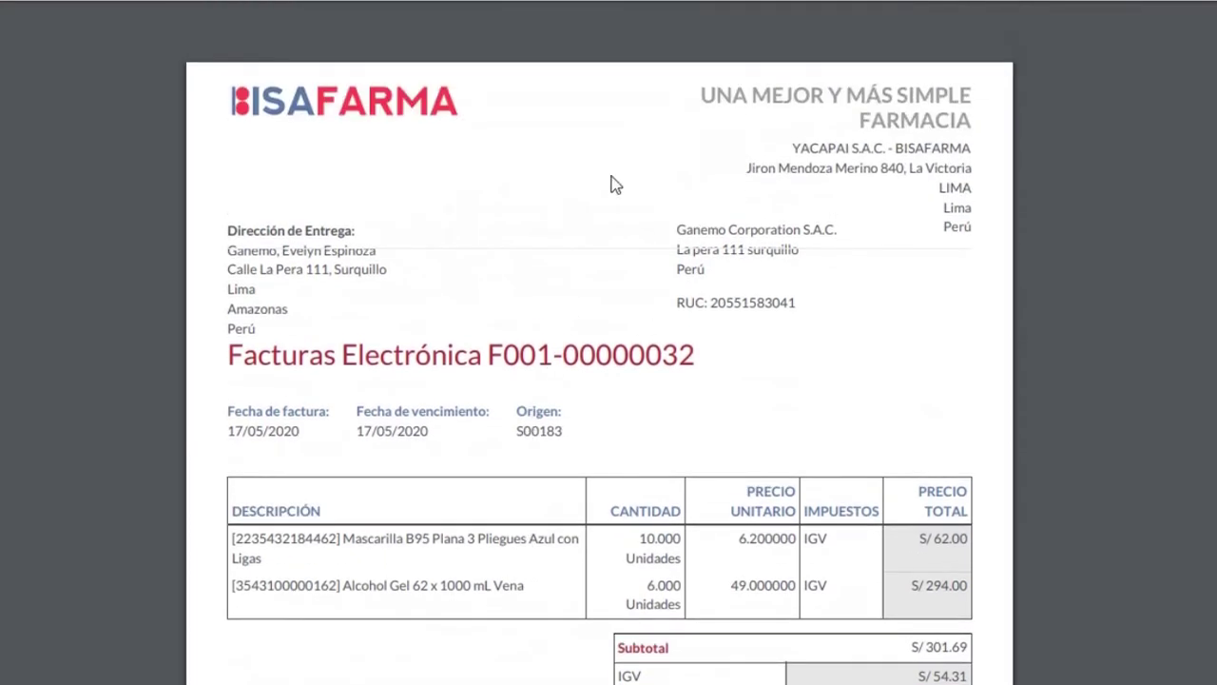
Step: Close the invoice PDF, return to the sales order and open its linked delivery
key("ctrl+w")
left_click(57, 76)
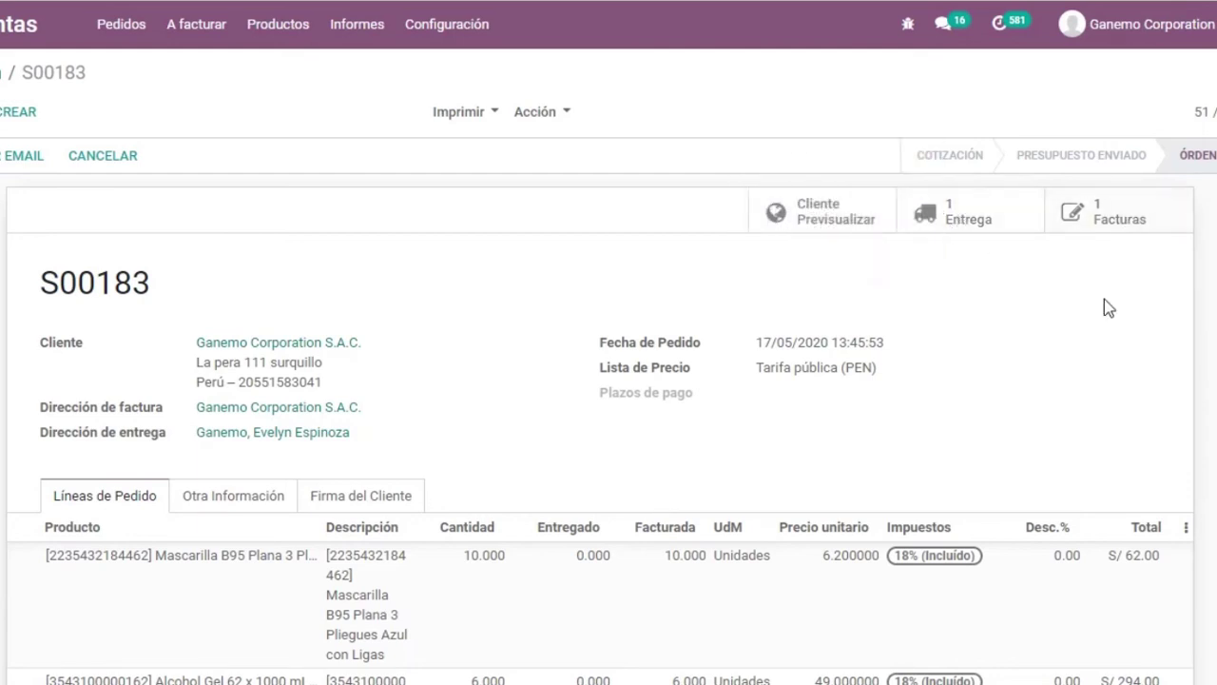
left_click(938, 232)
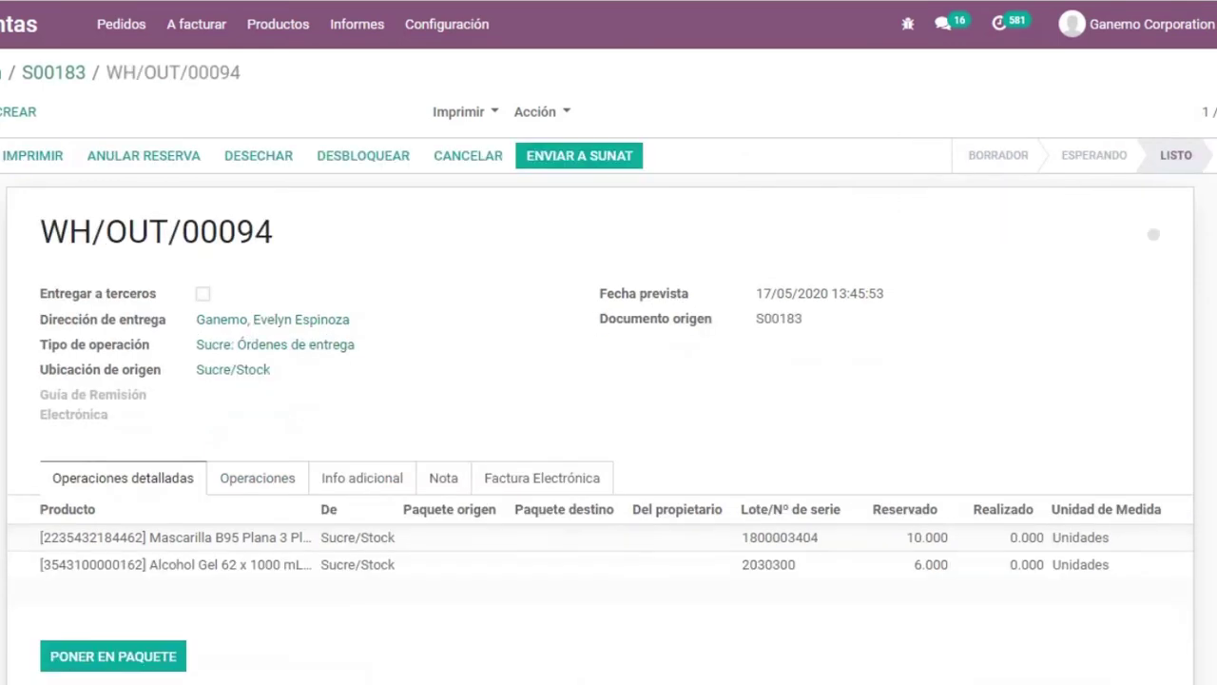
Step: Edit the delivery: choose Guía de Remisión Electrónica T001, enable Entregar a terceros and set Ganemo Corporation S.A.C. as the delivery address
left_click(1, 111)
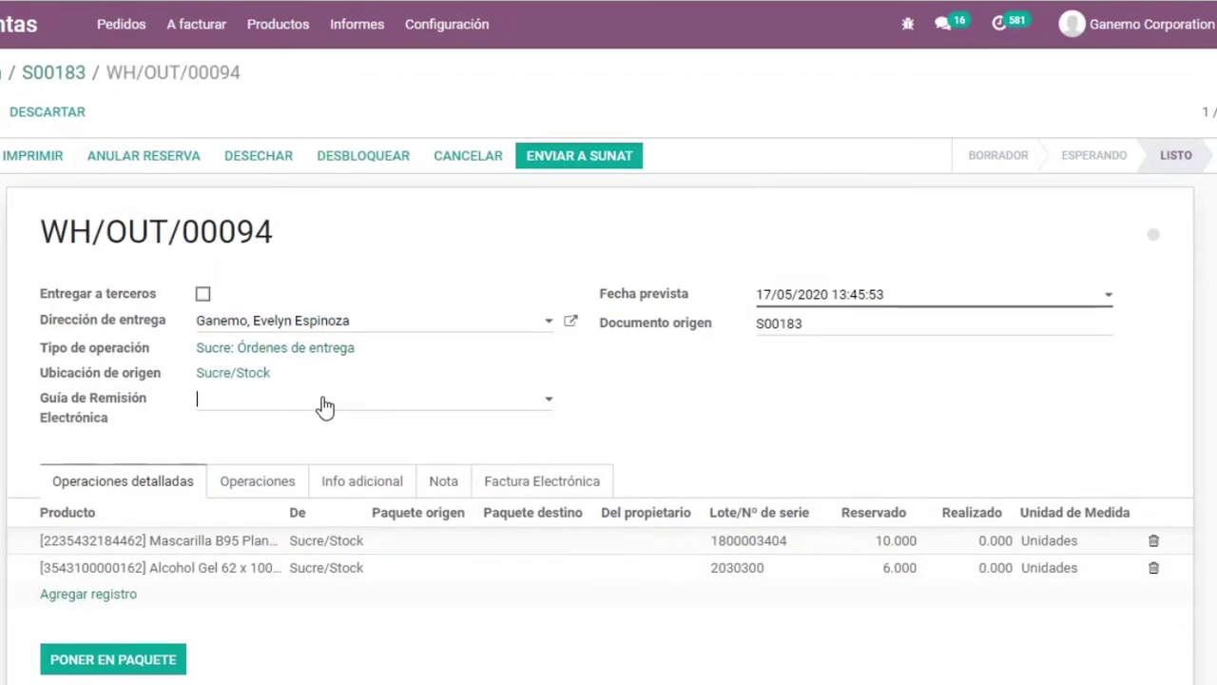
left_click(476, 408)
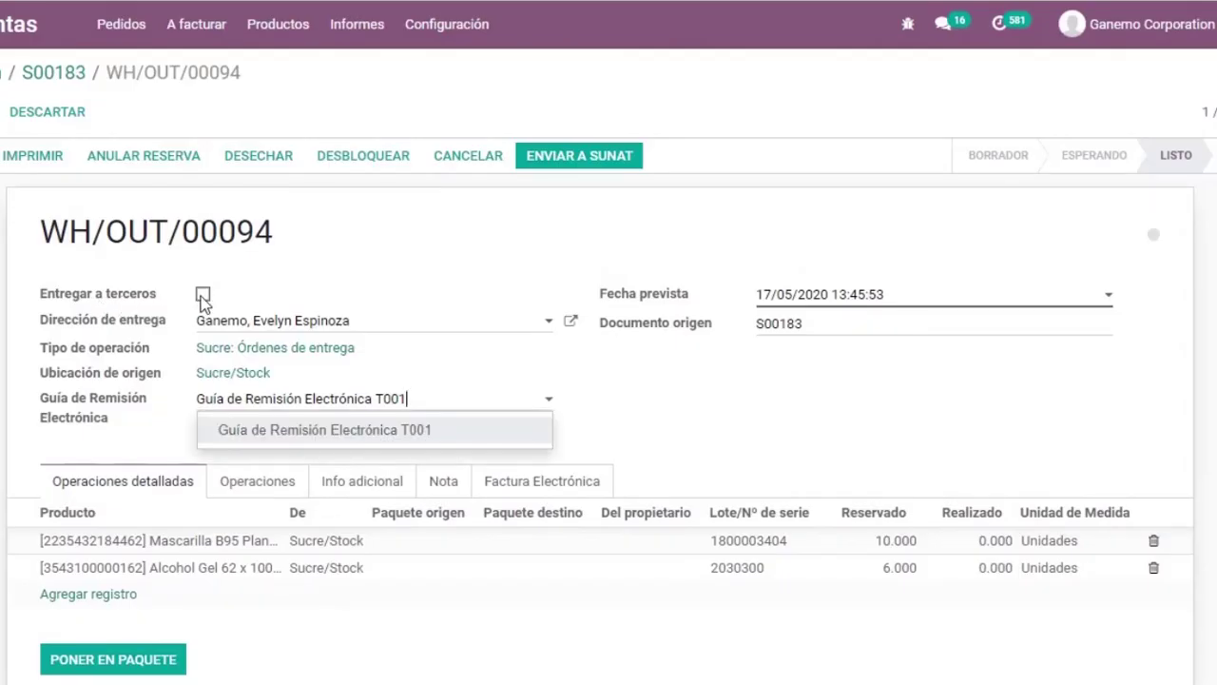
left_click(203, 296)
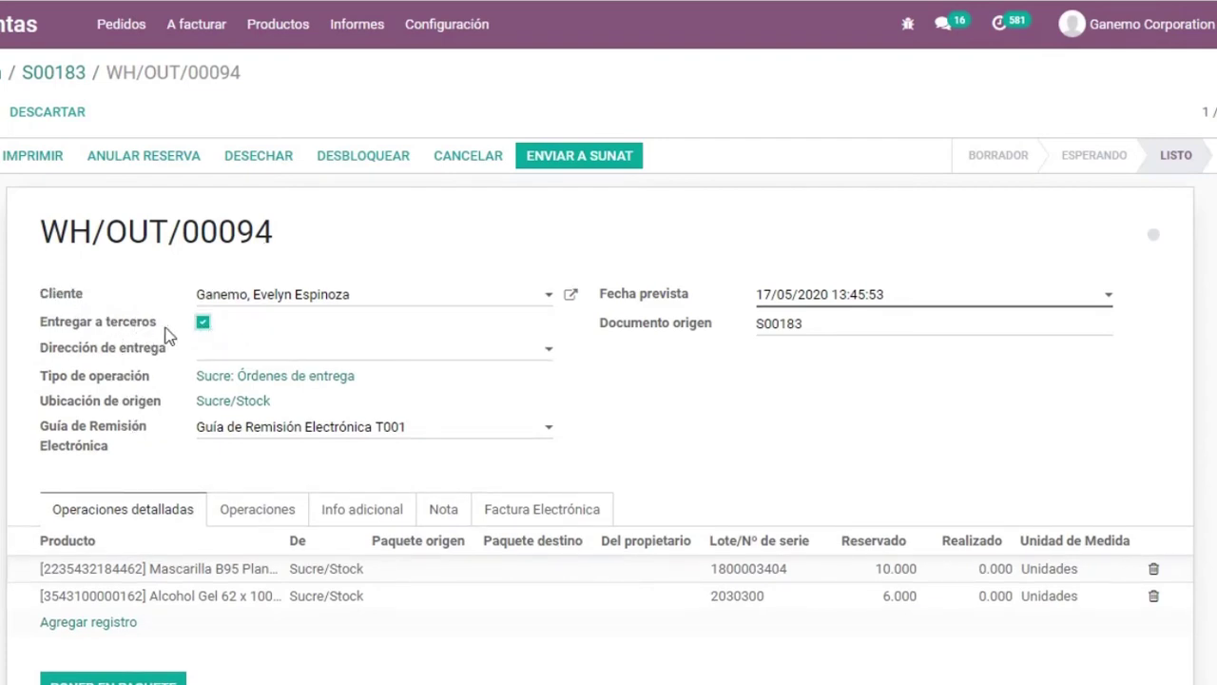
left_click(253, 353)
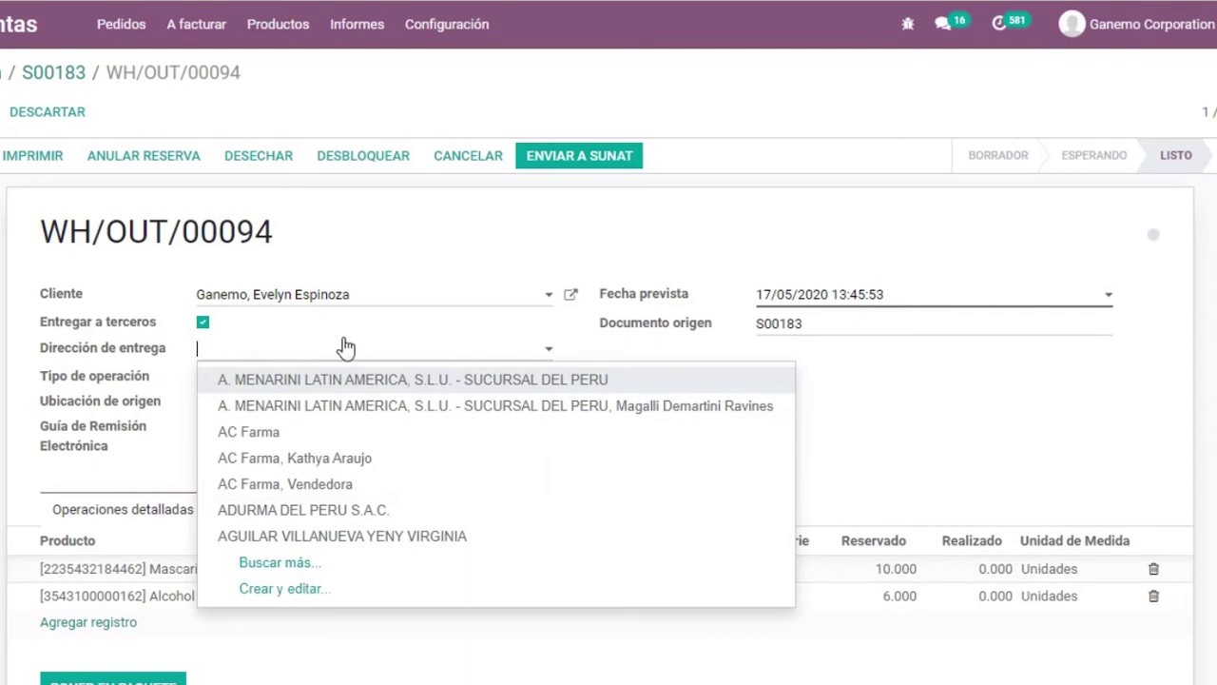
type("gan")
left_click(285, 378)
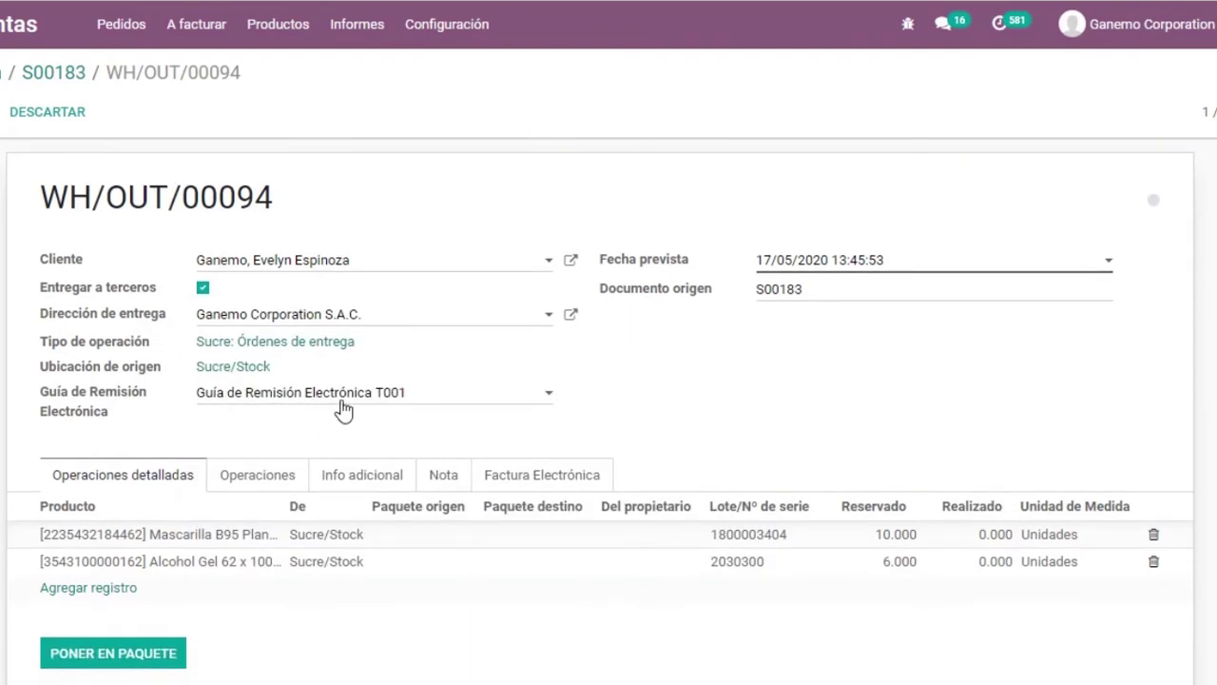
Step: In the delivery's additional information, set the transfer mode to [02] Transporte privado, the reason to [01] Venta and the start date to 17/05/2020
left_click(394, 465)
scroll(729, 421, "down", 3)
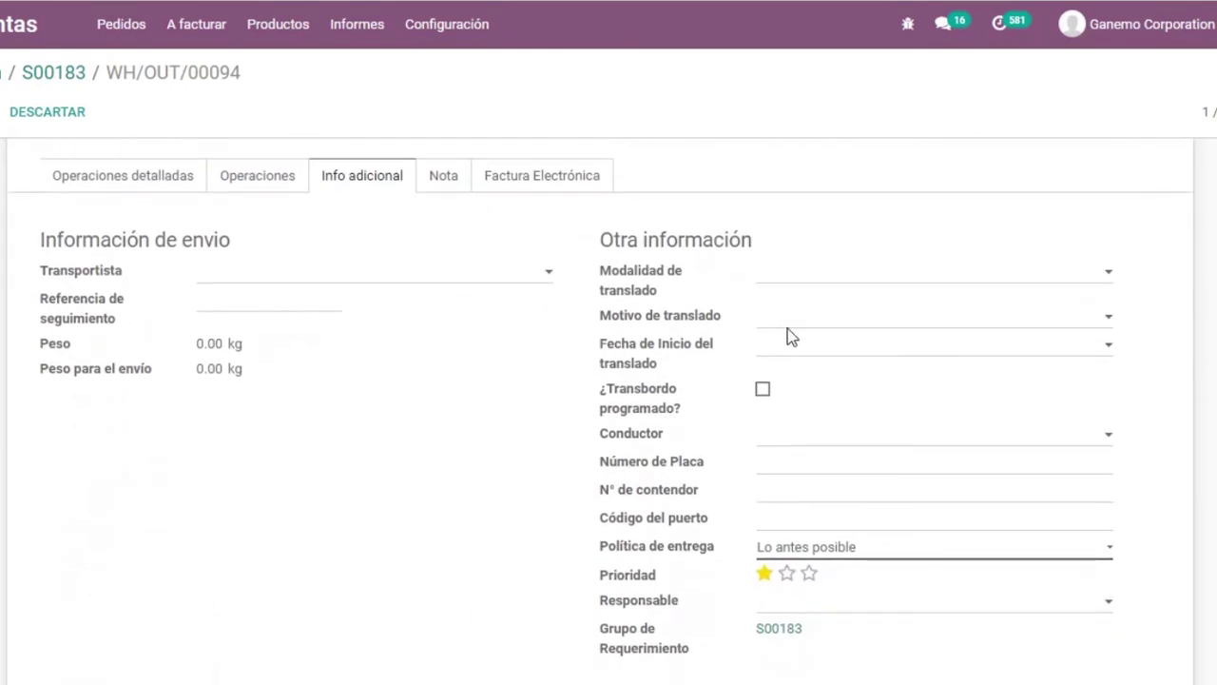
left_click(791, 288)
left_click(841, 326)
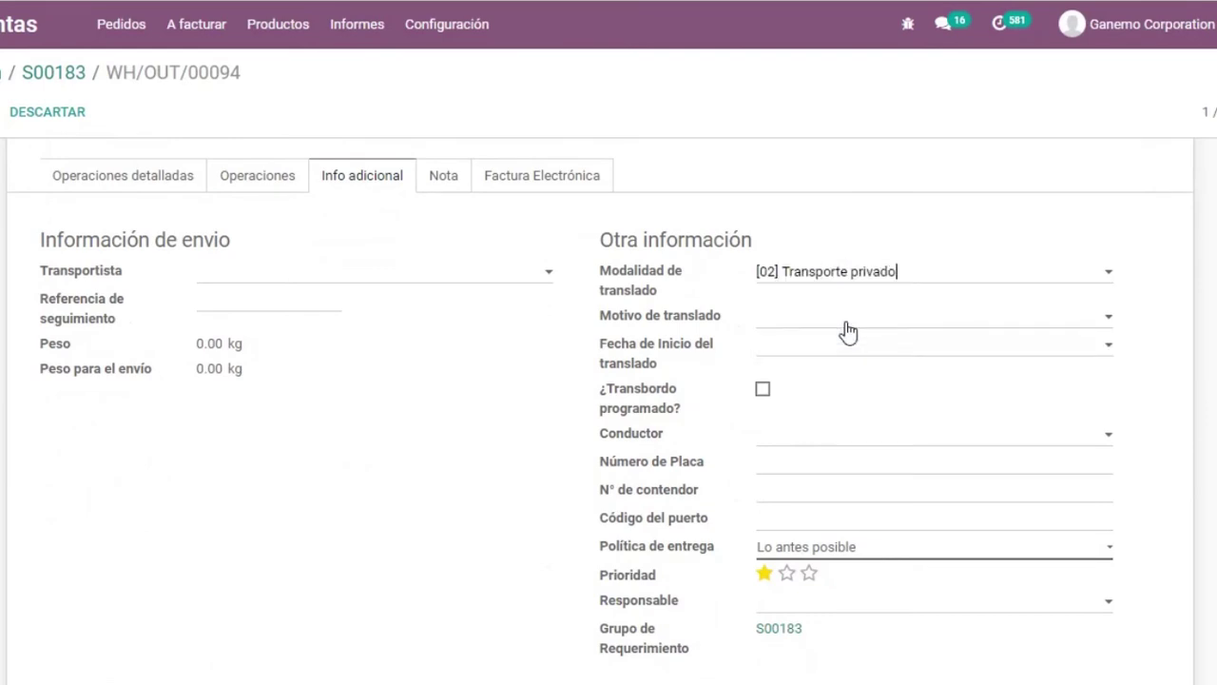
left_click(787, 320)
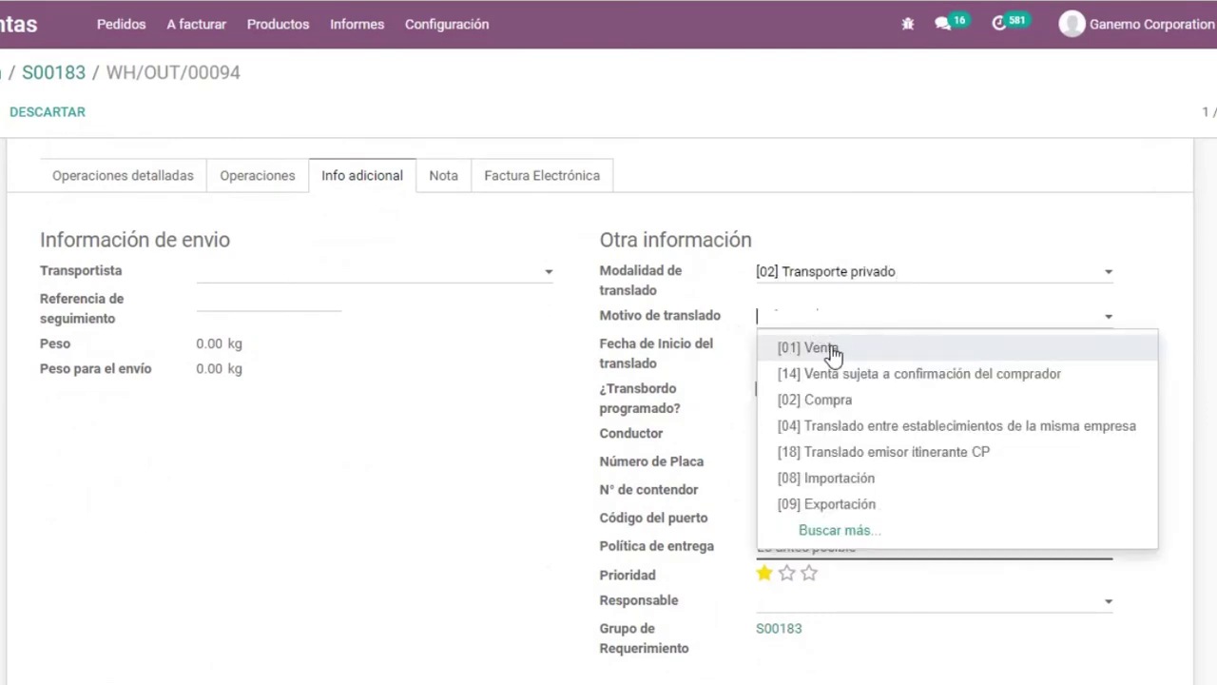
left_click(834, 350)
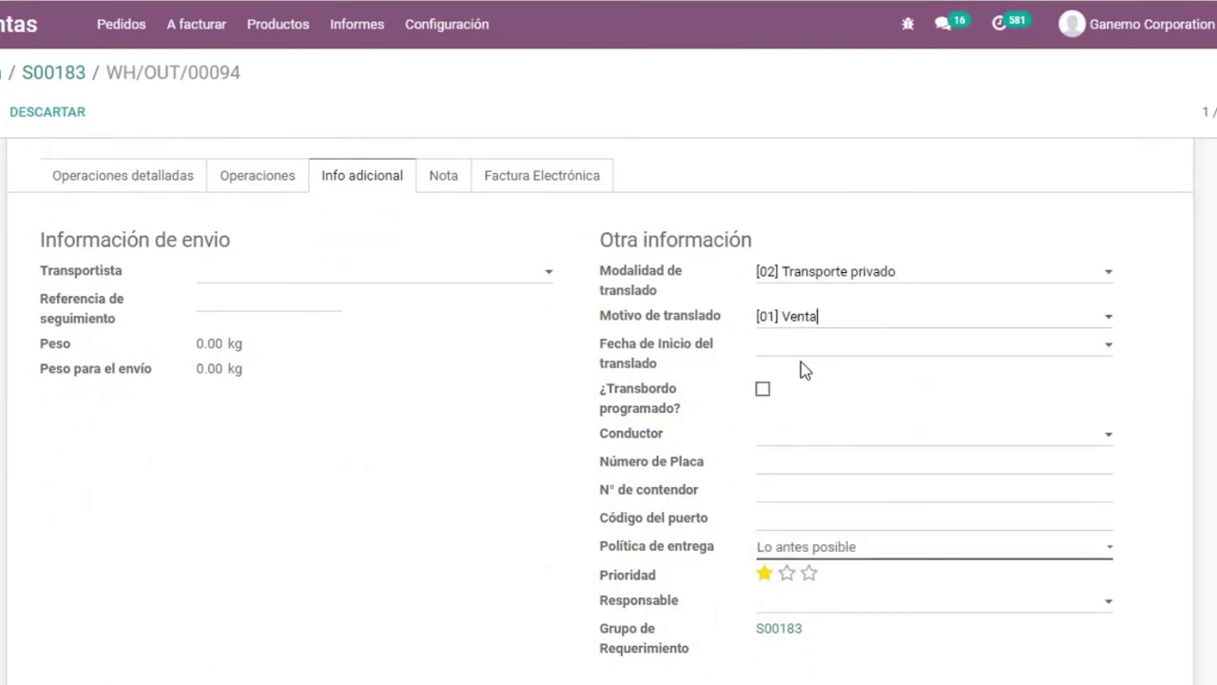
left_click(819, 344)
left_click(829, 521)
left_click(774, 440)
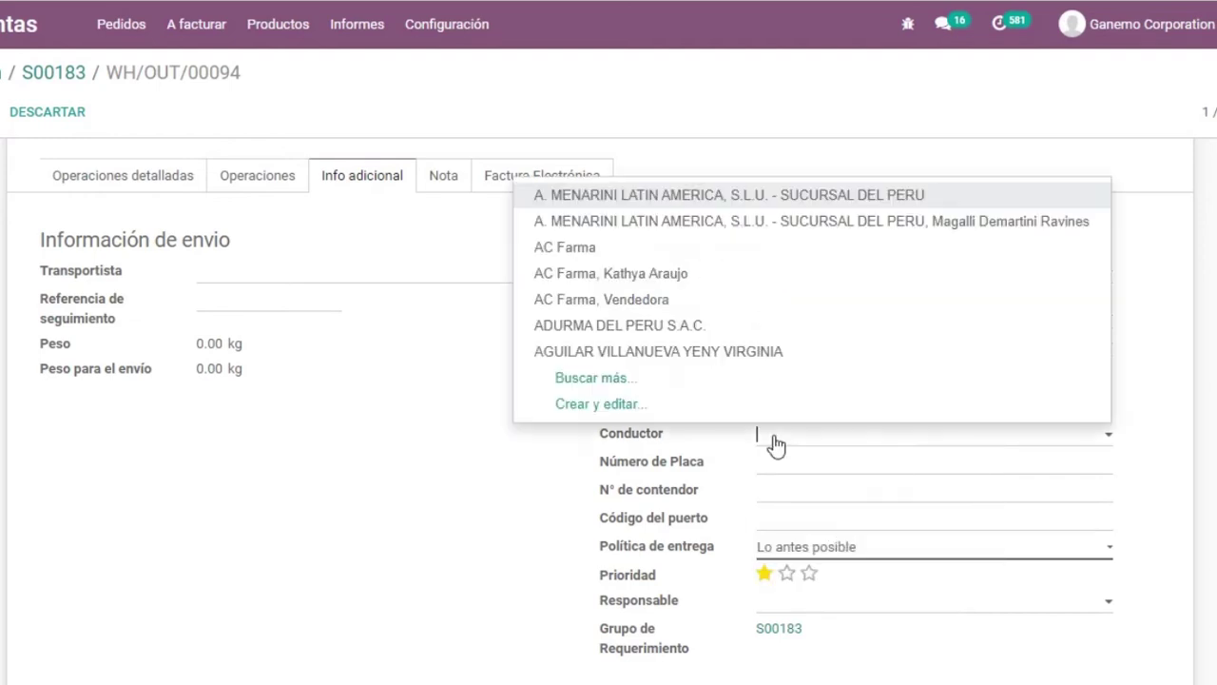
key("Return")
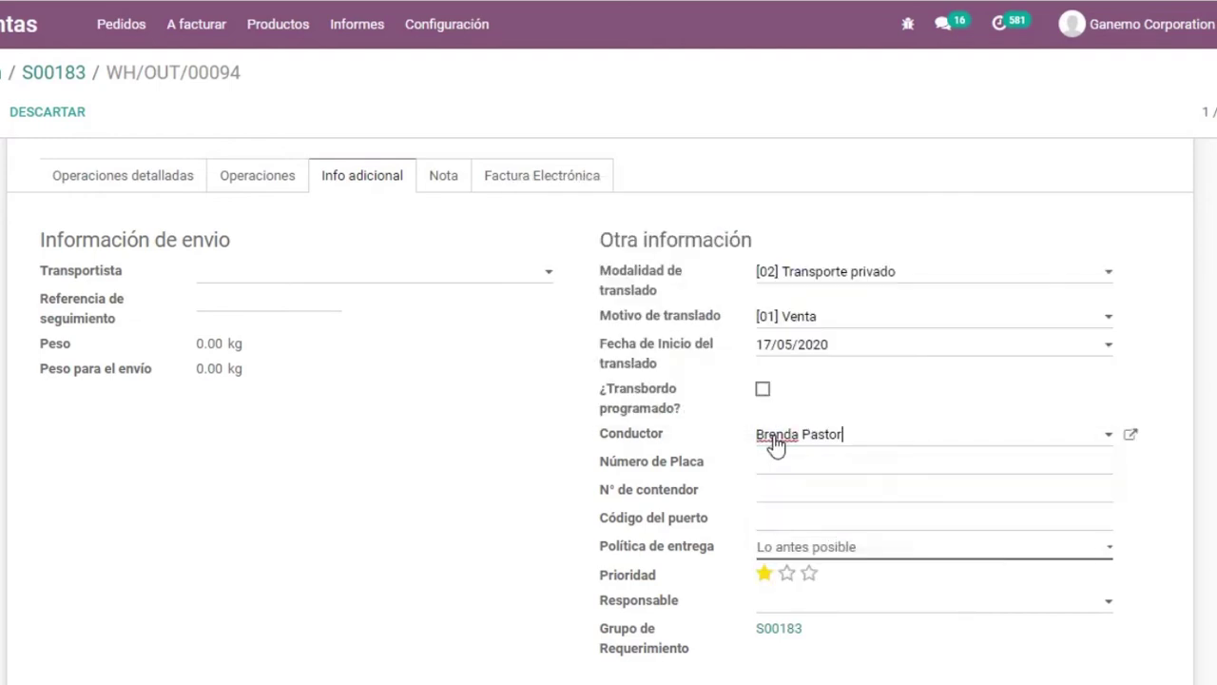
left_click(785, 461)
type("F4E")
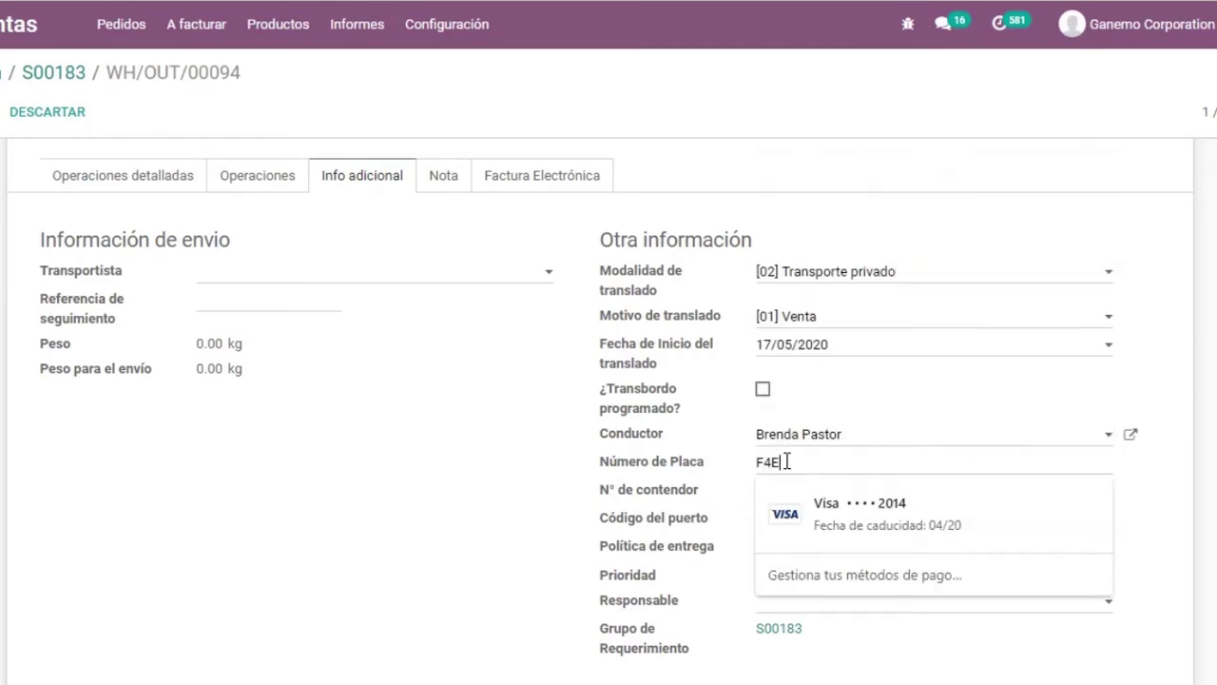
type("-398")
key("BackSpace")
type("7")
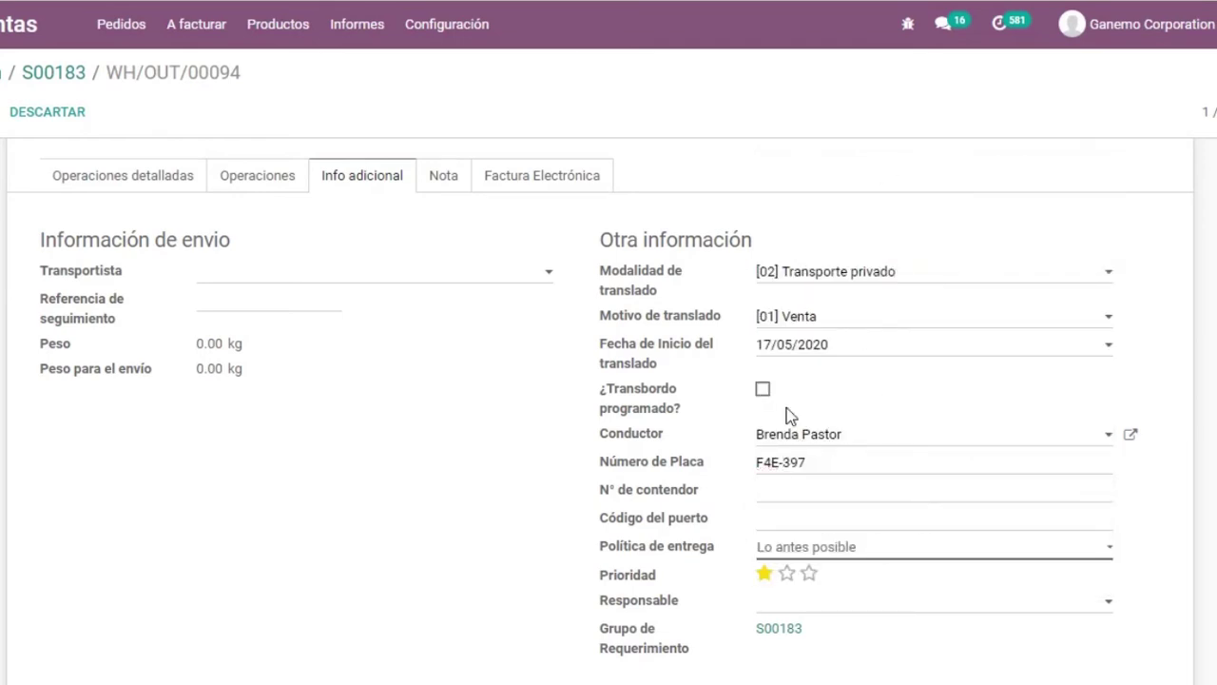
Step: Review the delivery's detailed operations, save the record and send its electronic remission guide to SUNAT
scroll(475, 598, "up", 4)
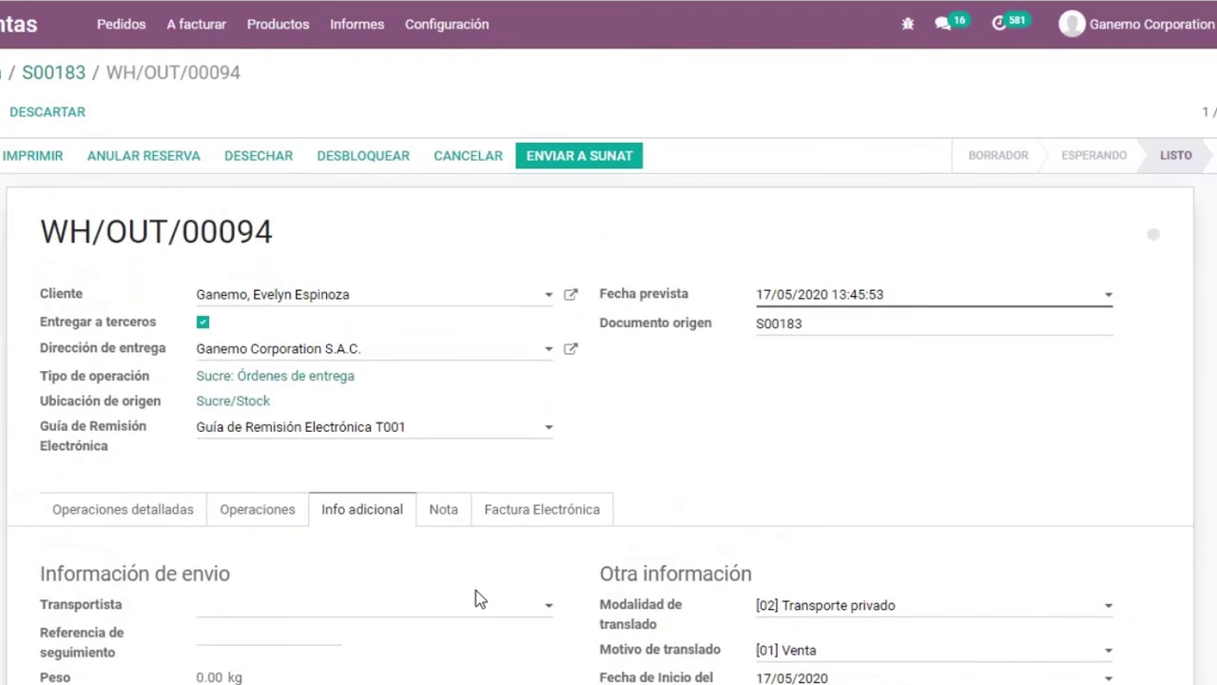
left_click(169, 514)
scroll(334, 516, "down", 2)
scroll(333, 516, "up", 2)
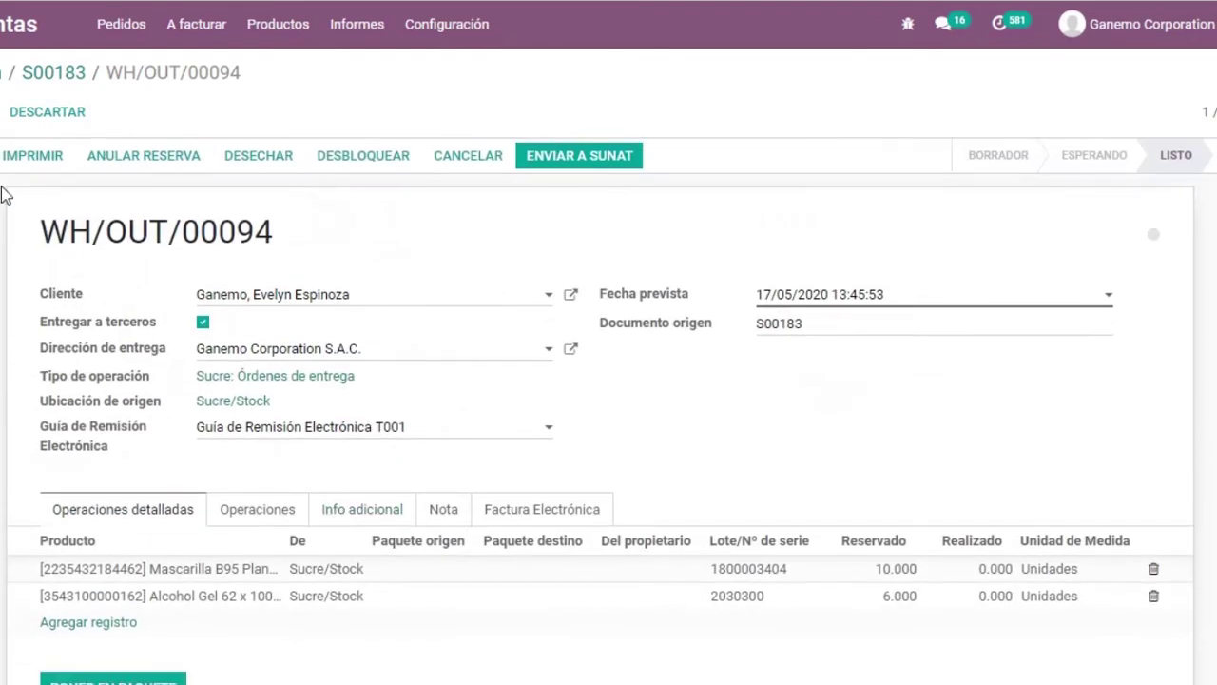
left_click(582, 161)
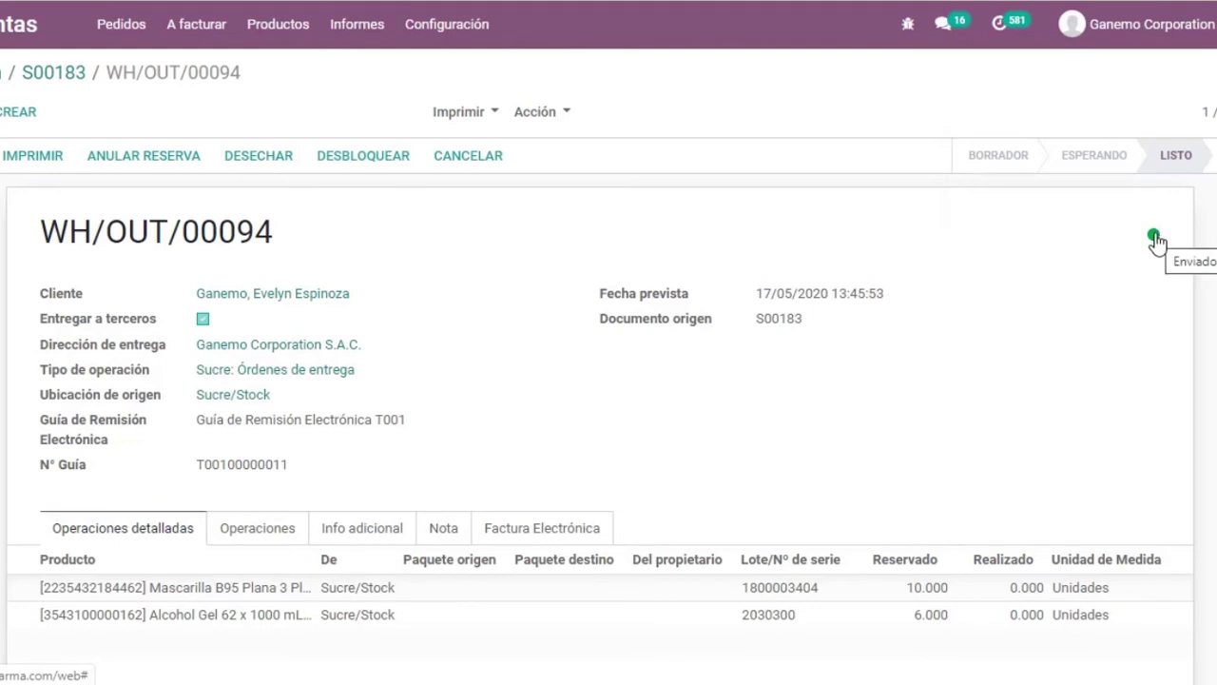
Step: Check the SUNAT response in the delivery's Factura Electrónica details and look over the available print options
scroll(866, 433, "down", 1)
left_click(542, 451)
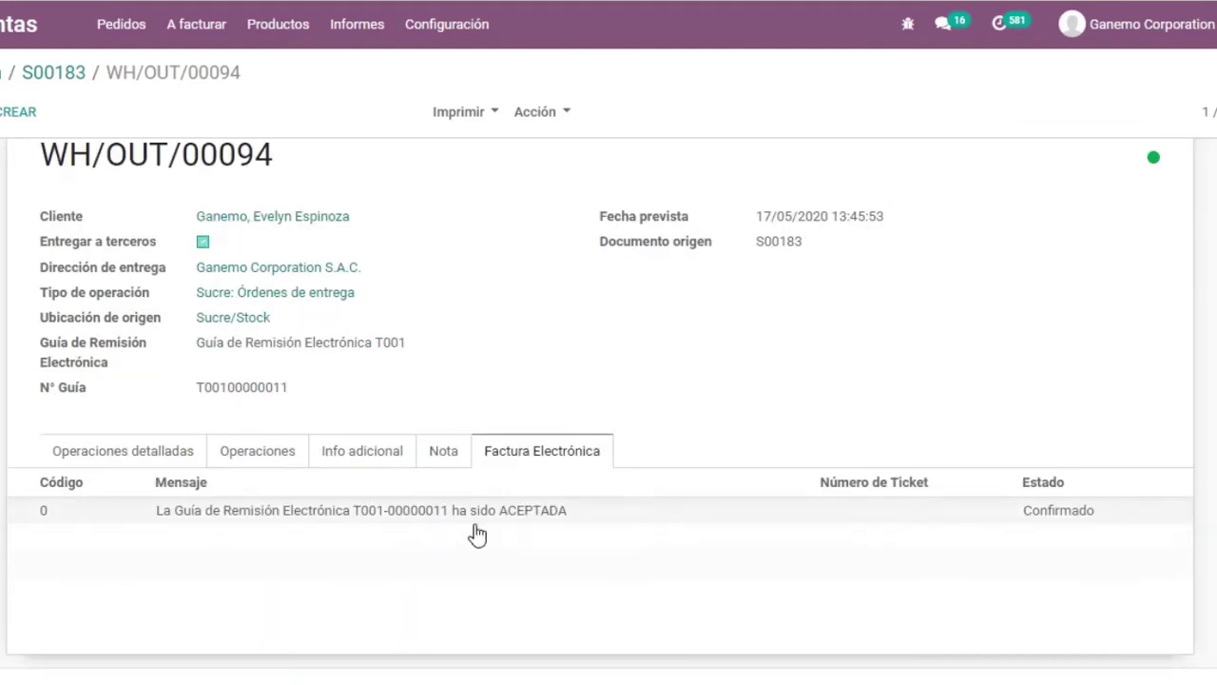
left_click(143, 456)
left_click(582, 456)
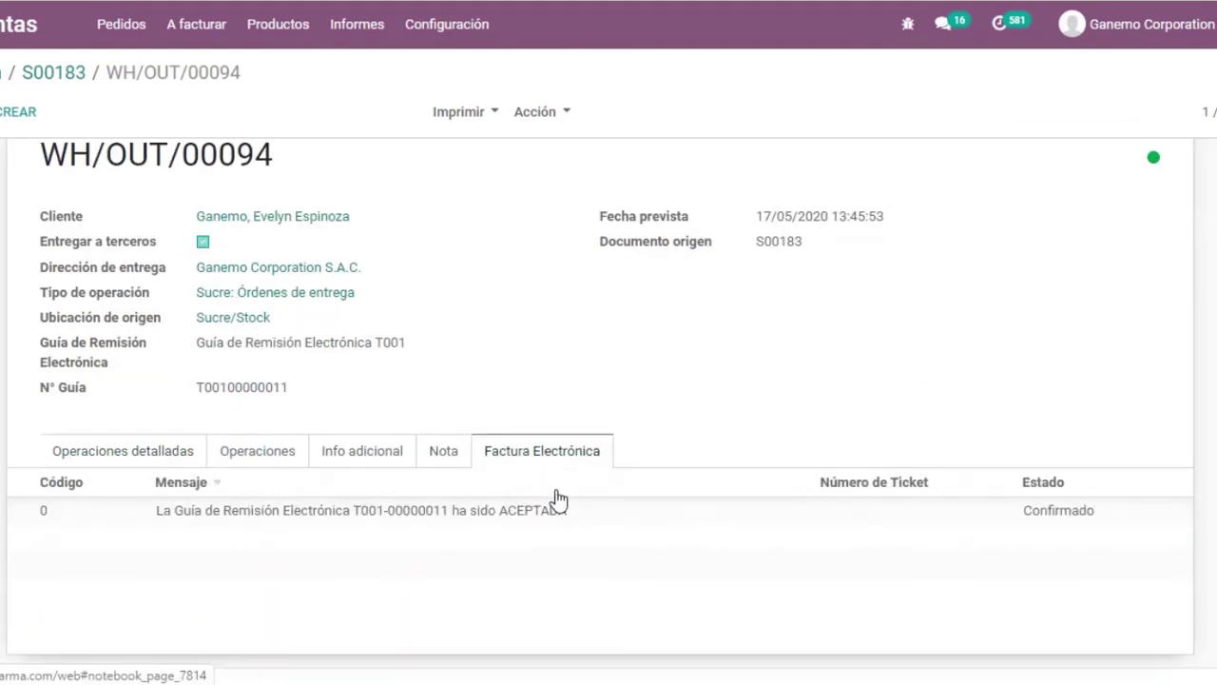
mouse_move(585, 483)
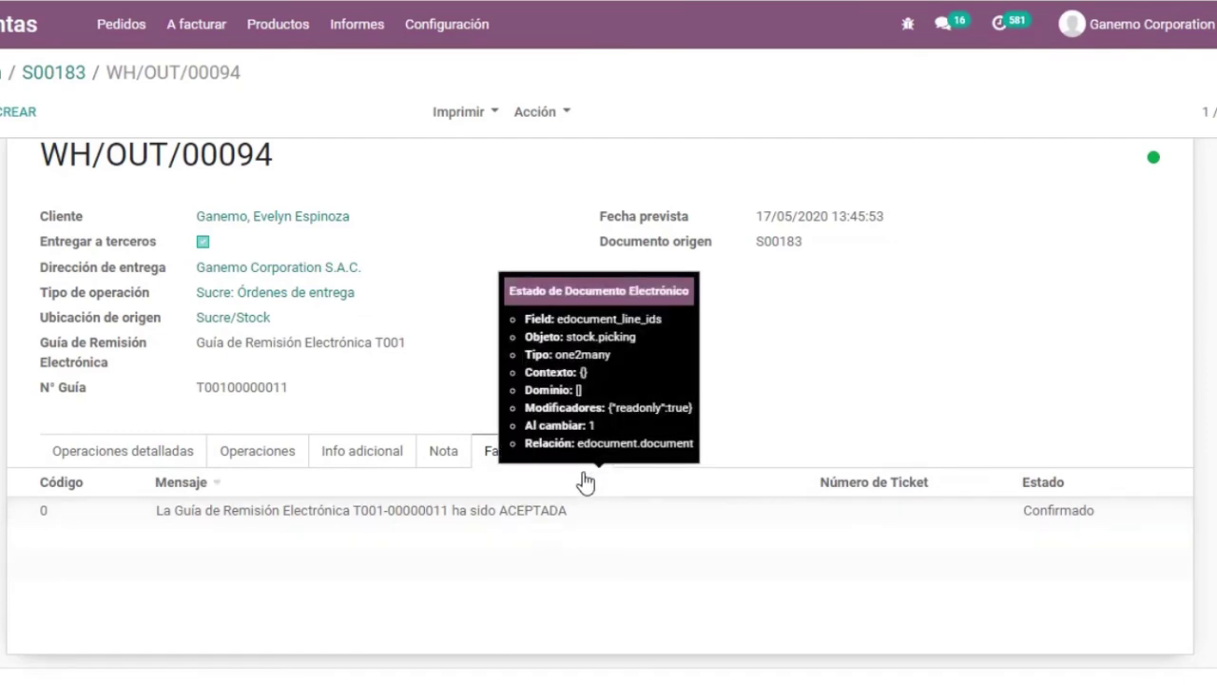
left_click(488, 118)
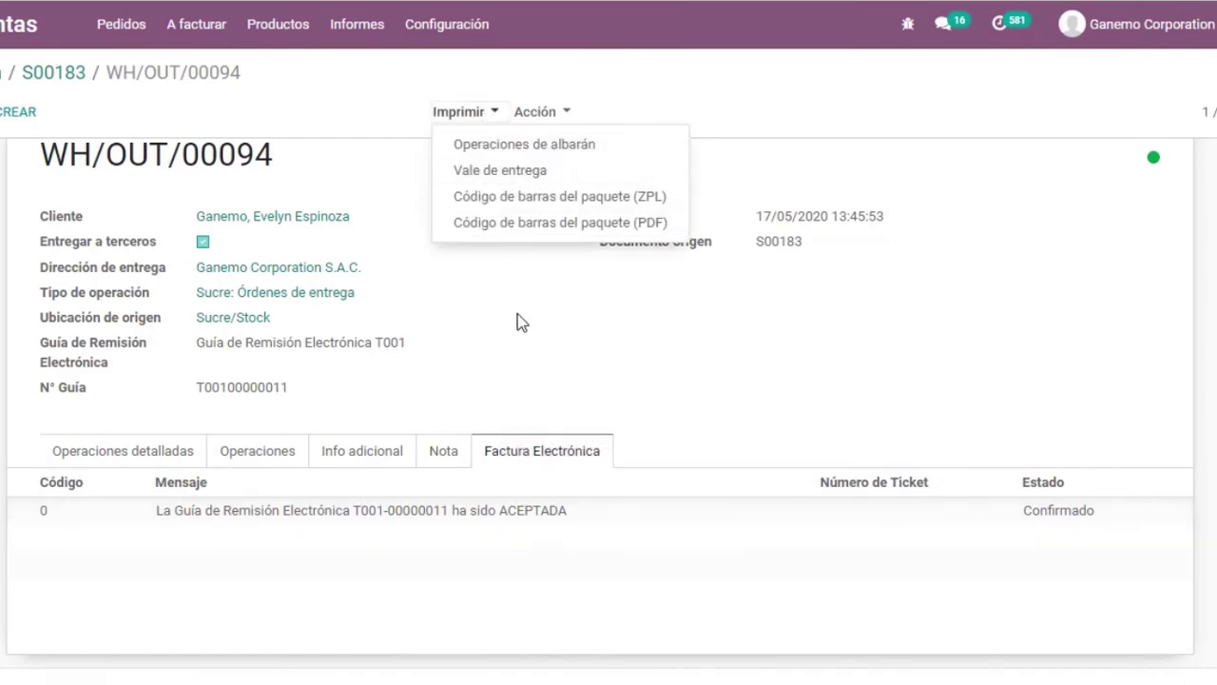
left_click(537, 337)
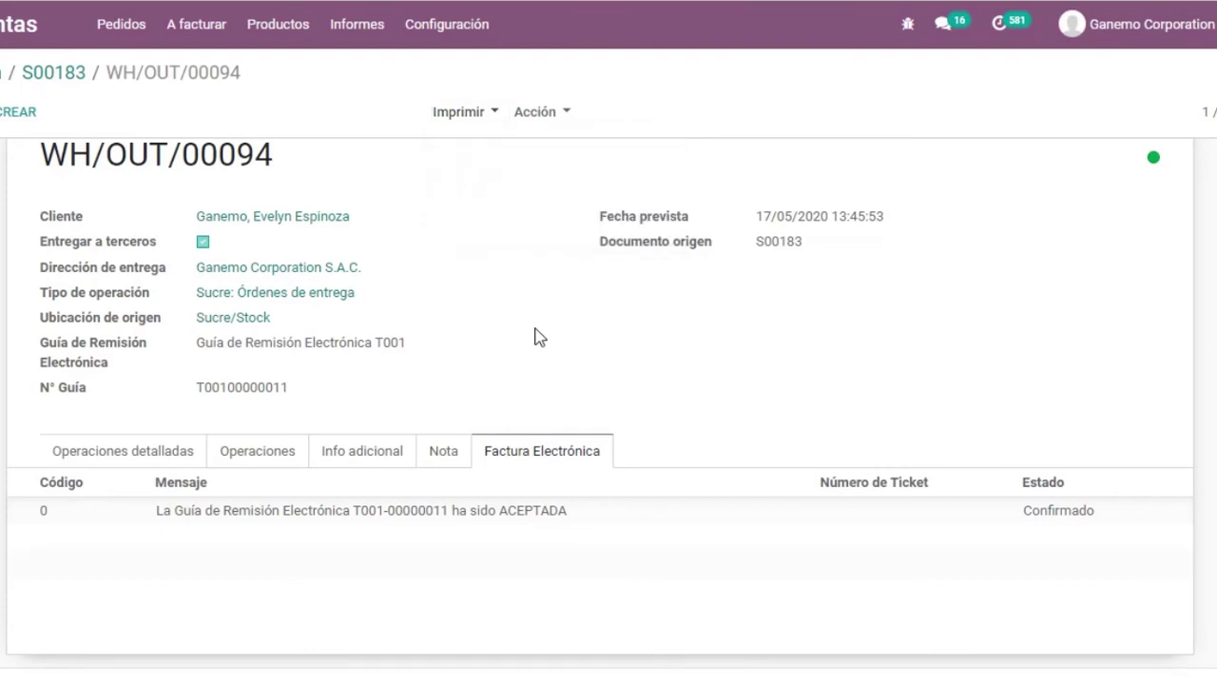
scroll(537, 337, "up", 1)
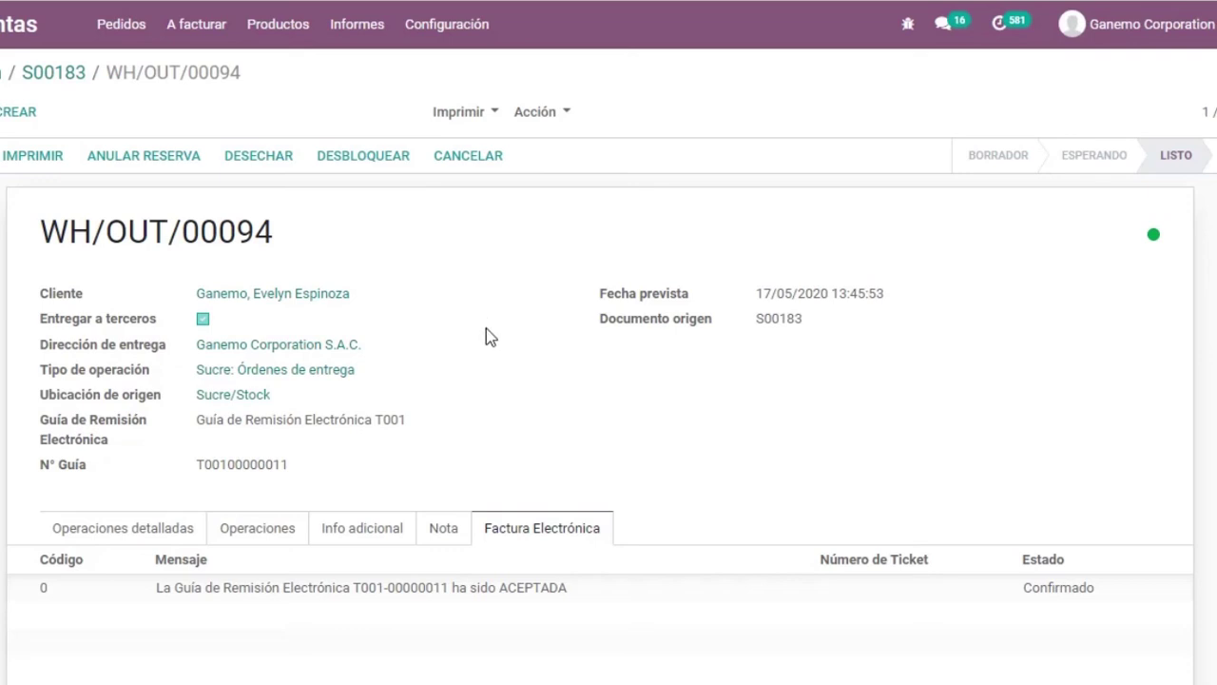
Step: Look over the delivery's print options and read through the electronic invoice's PDF
left_click(494, 112)
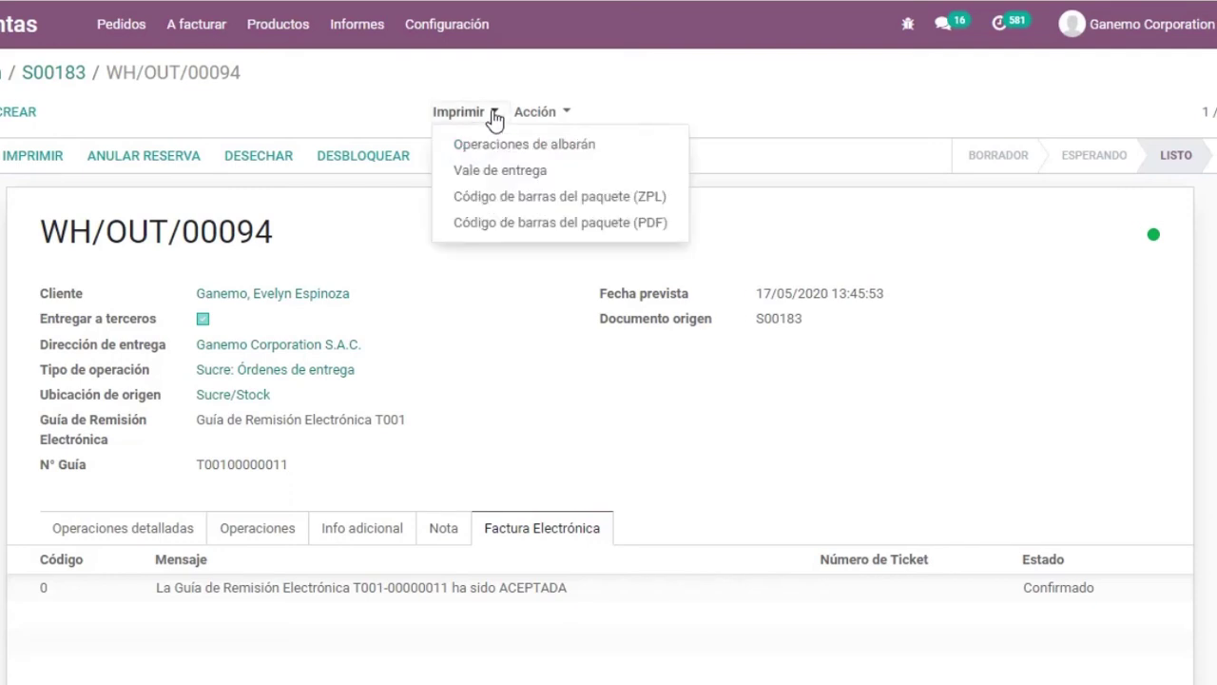
left_click(521, 320)
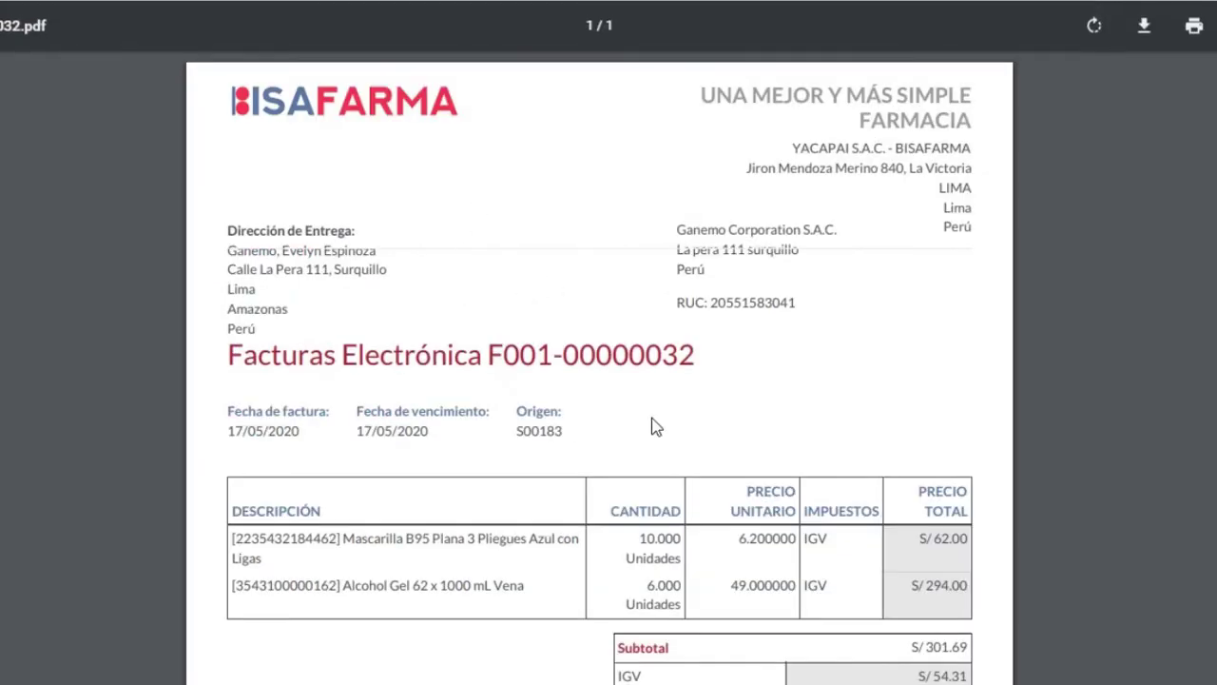
scroll(655, 426, "down", 3)
scroll(612, 441, "up", 3)
scroll(612, 441, "down", 4)
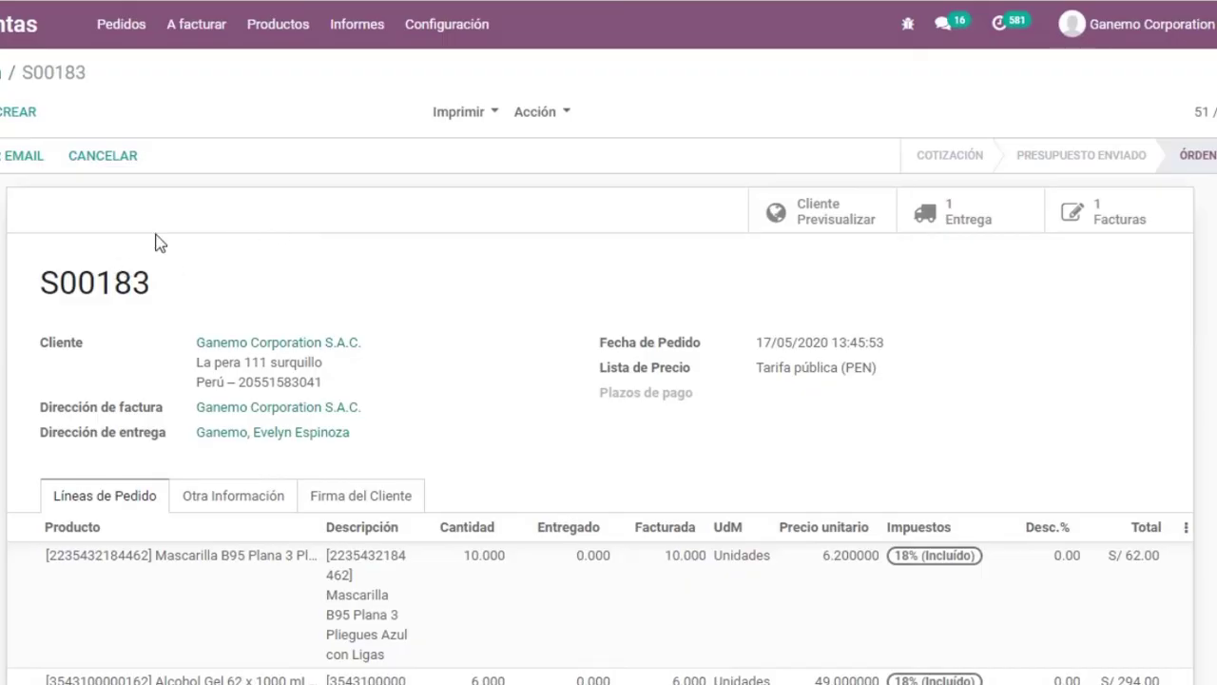
Step: Review the sales order's lines and totals, and check its linked invoice's totals, departure and arrival addresses and print options
scroll(319, 252, "down", 4)
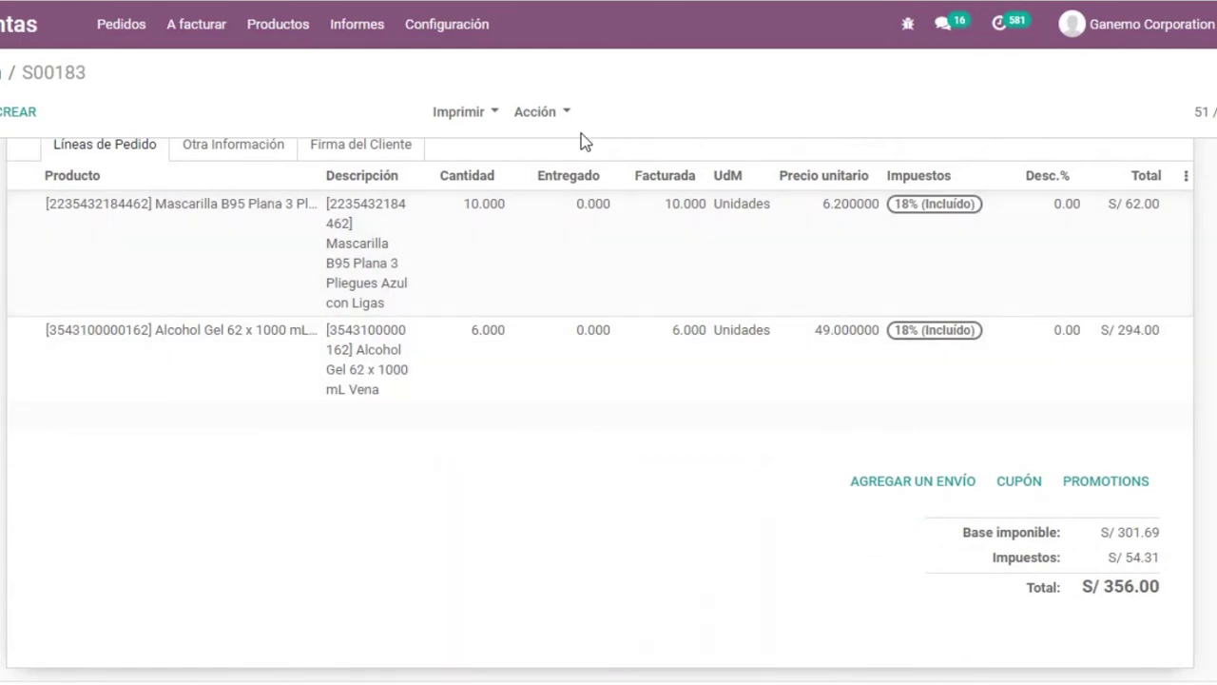
scroll(629, 162, "up", 4)
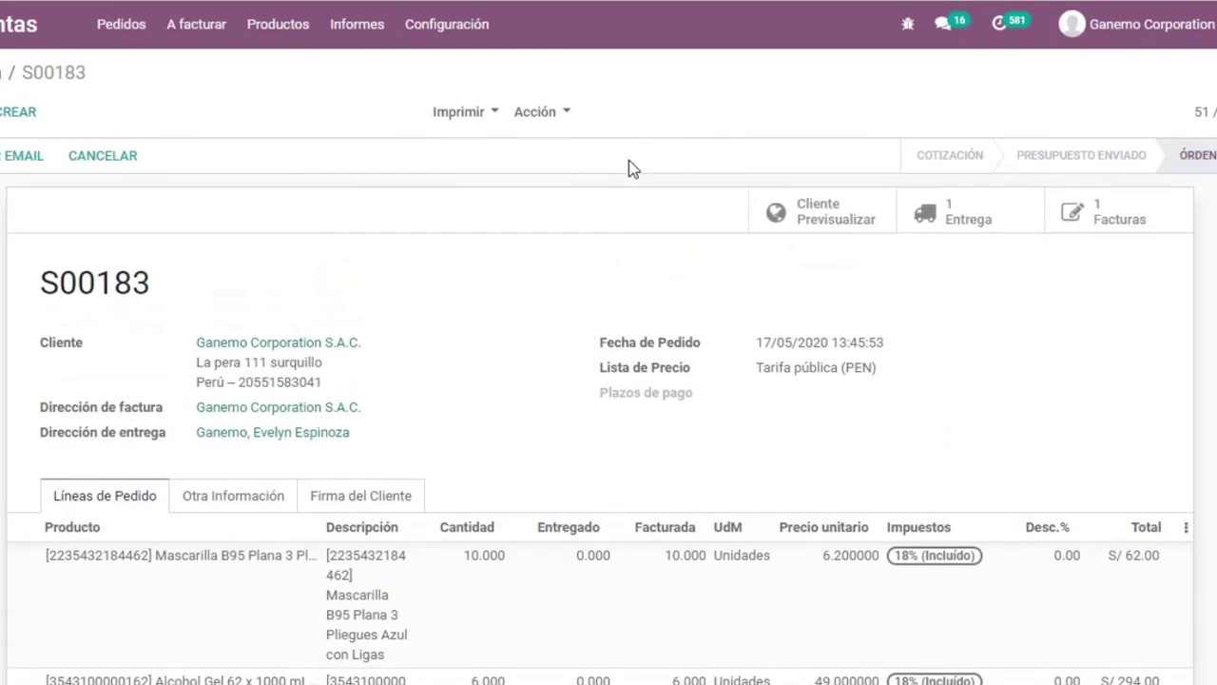
left_click(1124, 209)
scroll(404, 299, "down", 3)
scroll(403, 301, "down", 3)
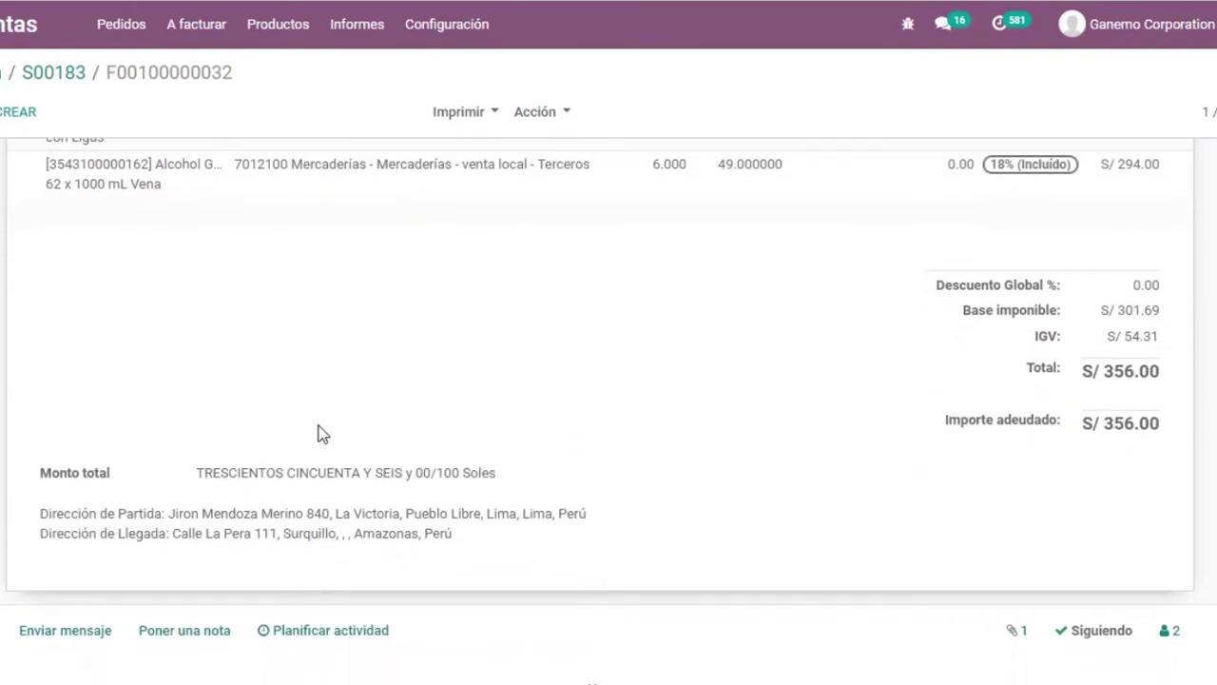
scroll(332, 285, "up", 1)
scroll(332, 289, "up", 5)
left_click(475, 114)
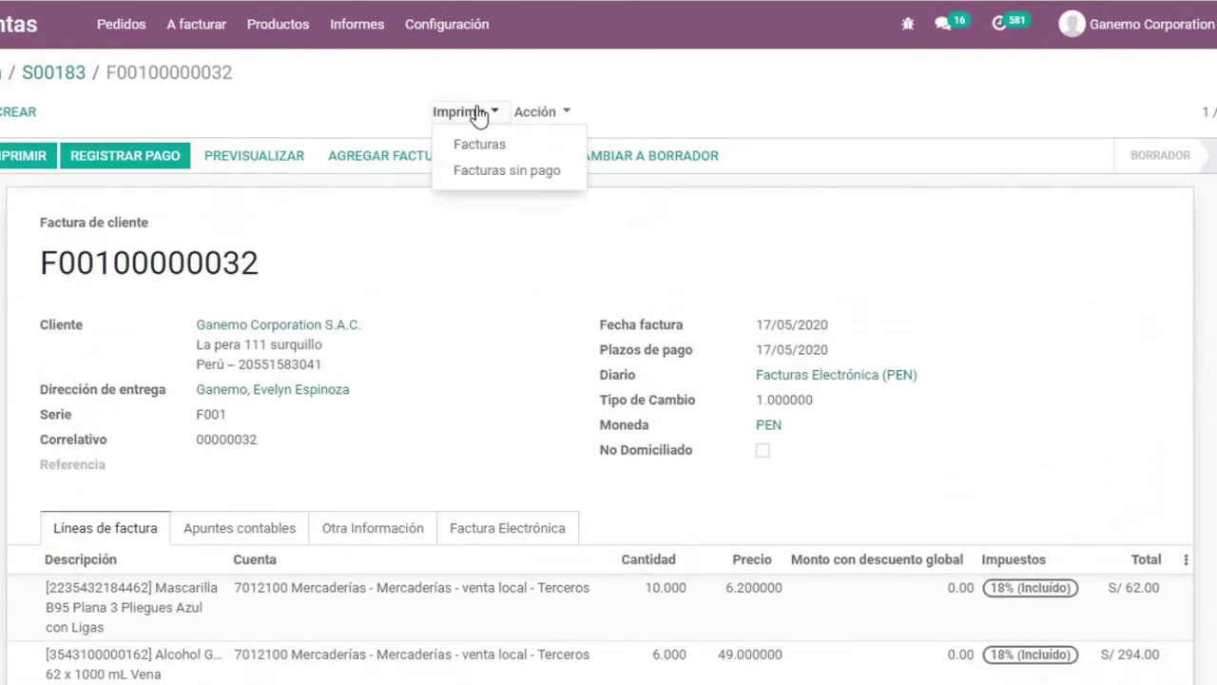
left_click(476, 248)
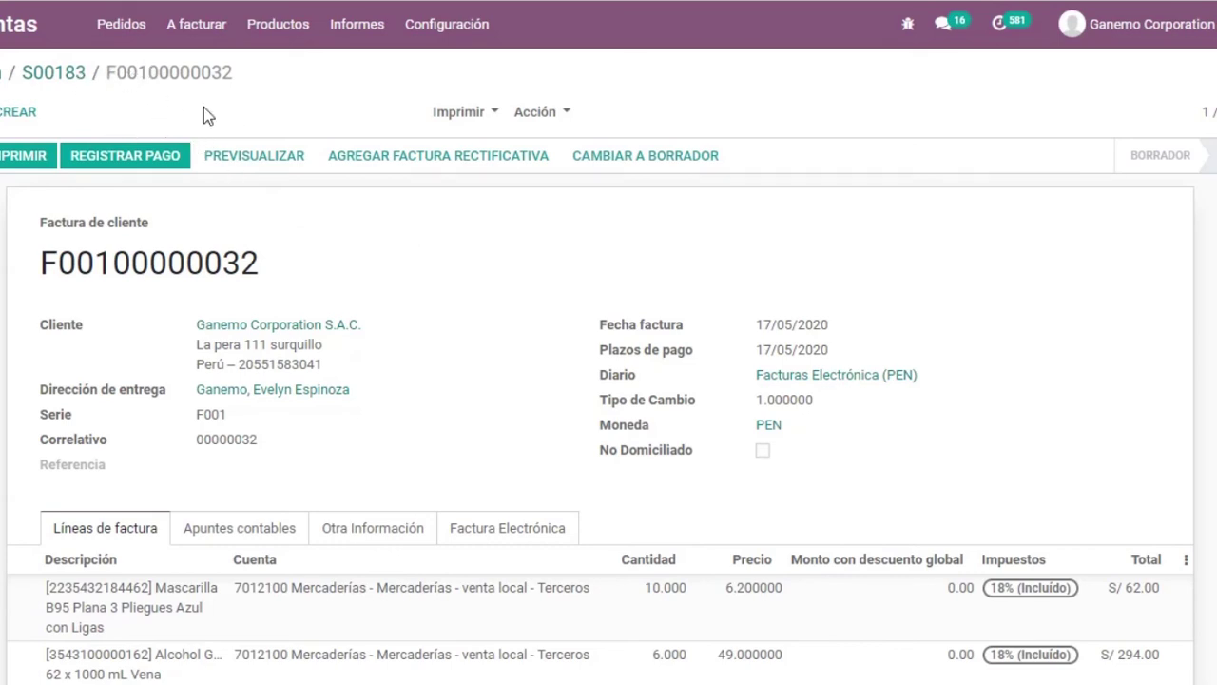
Step: Return to the sales order and open its delivery to check the SUNAT response under Factura Electrónica and the print options
left_click(72, 76)
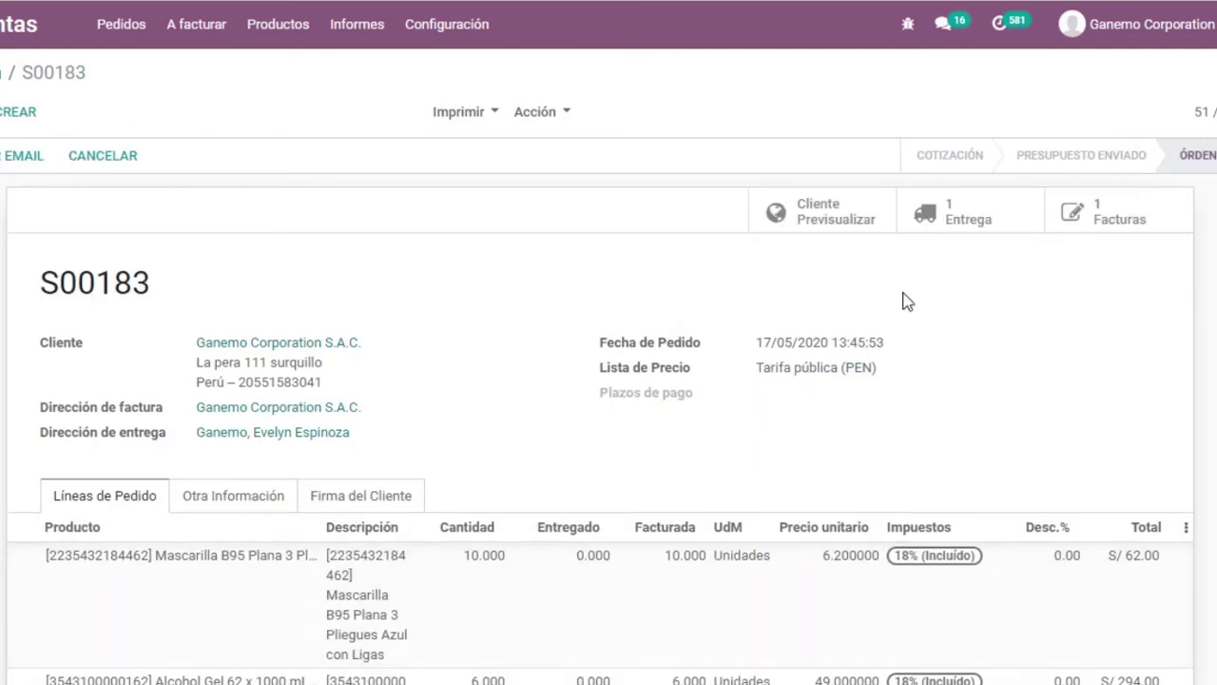
left_click(968, 219)
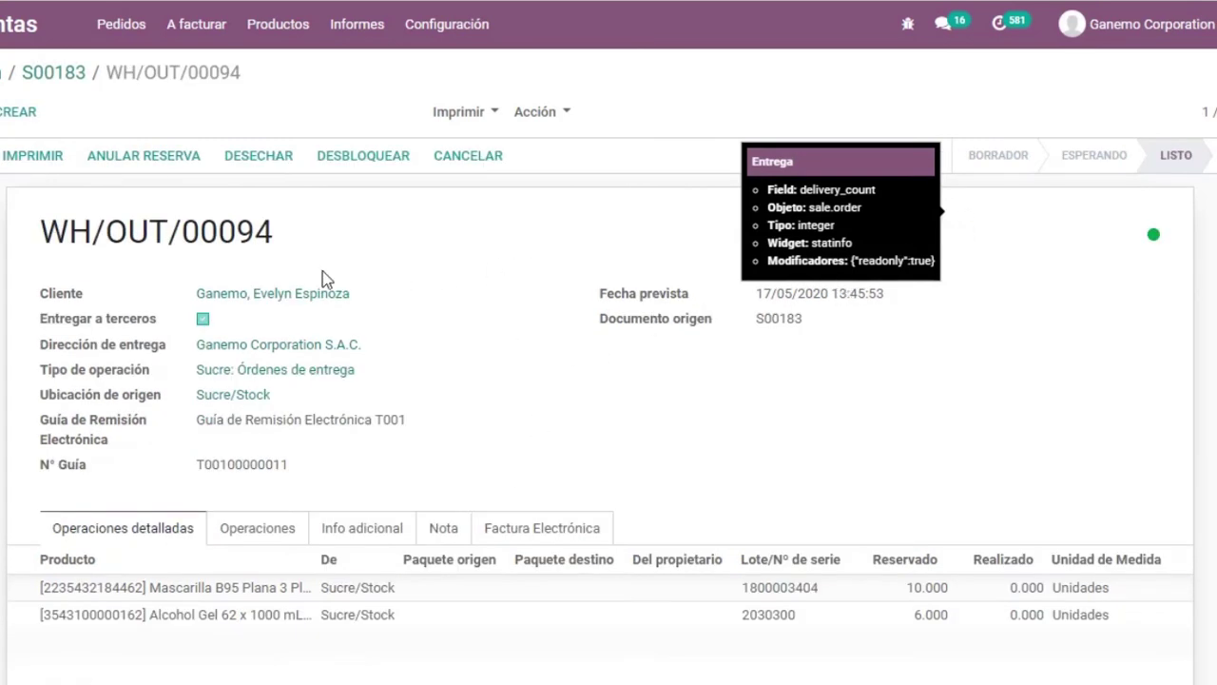
left_click(591, 524)
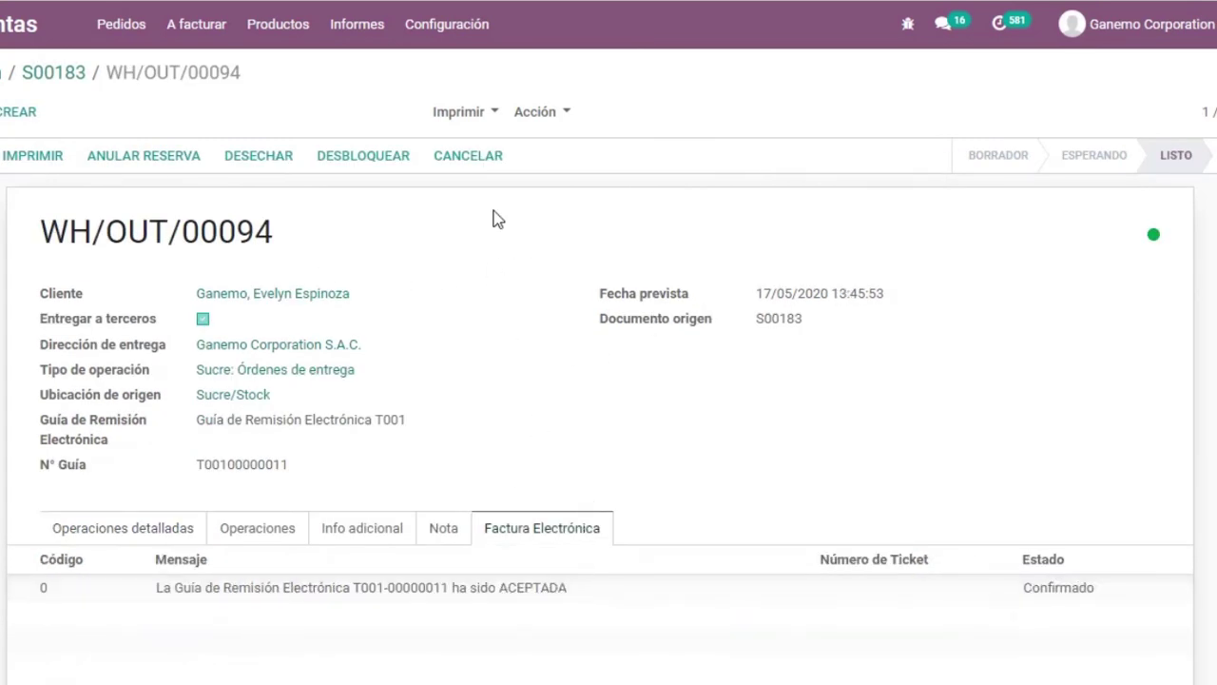
left_click(461, 113)
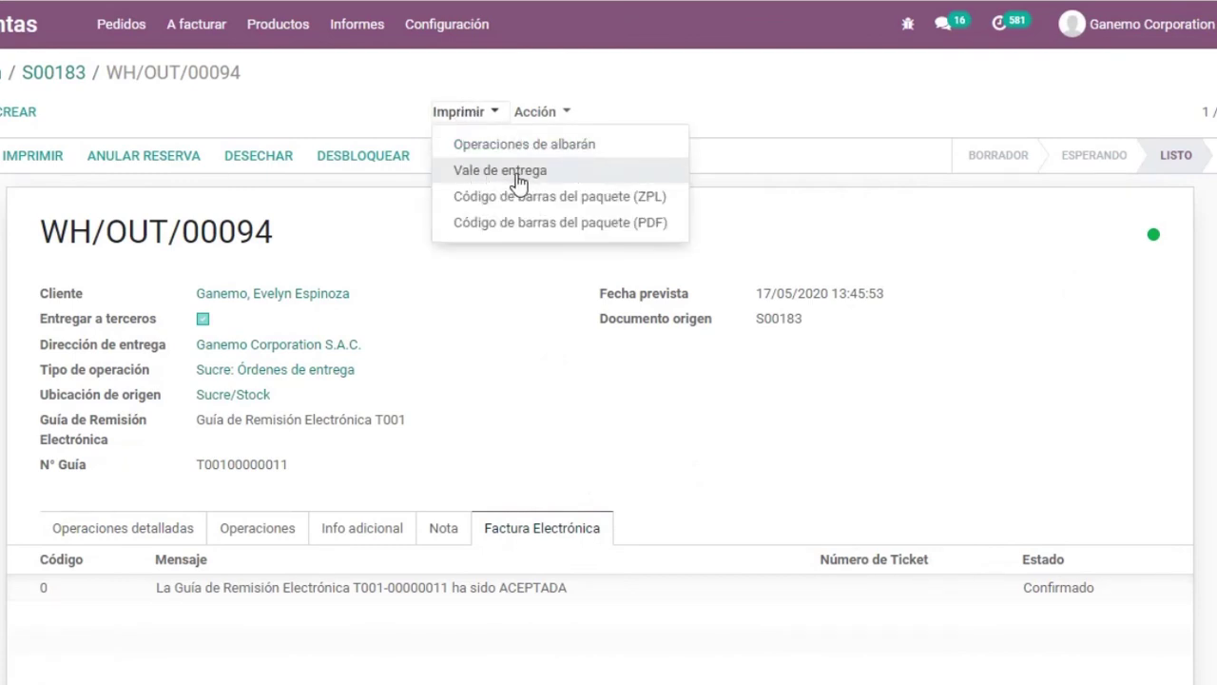
left_click(380, 234)
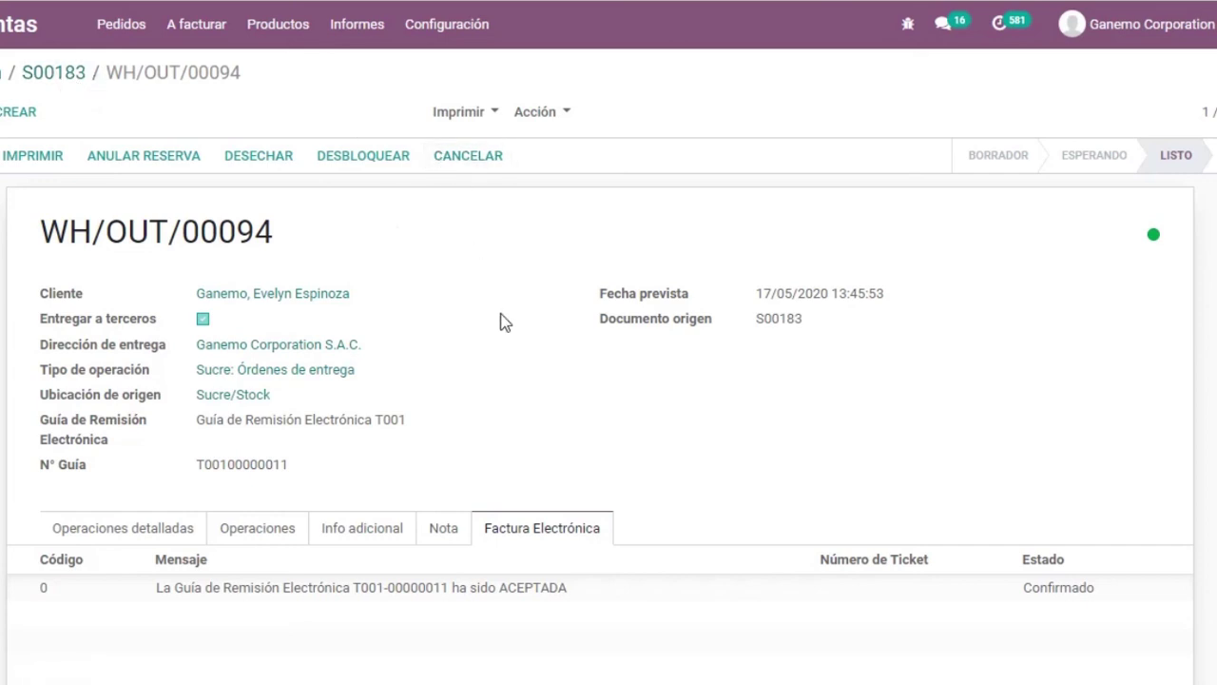
Step: In Inventario, open the ready delivery from Sucre's Órdenes de entrega and look over its detailed operations
key("alt+Left")
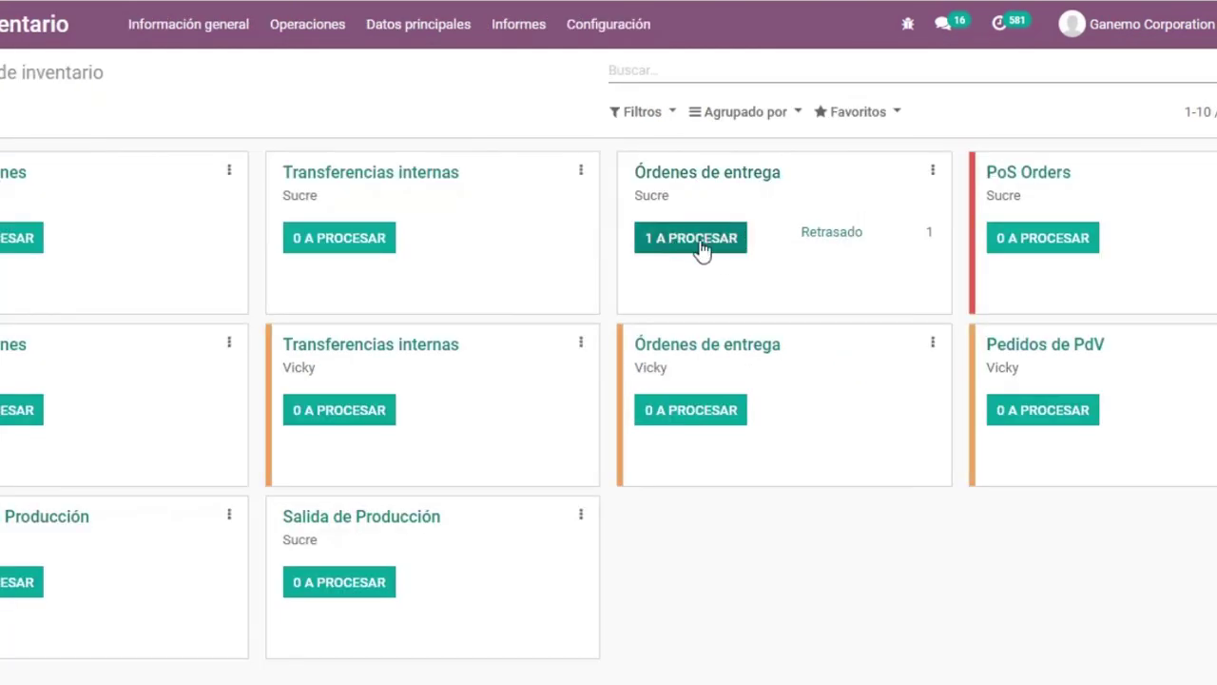
left_click(688, 252)
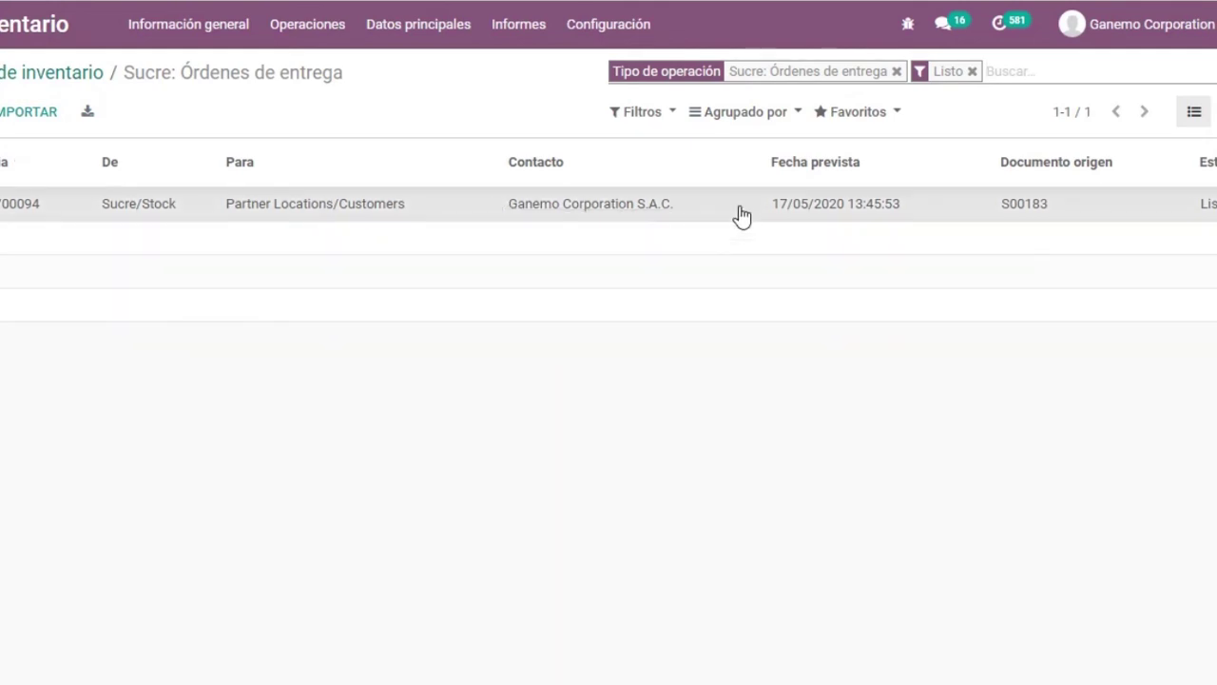
left_click(622, 214)
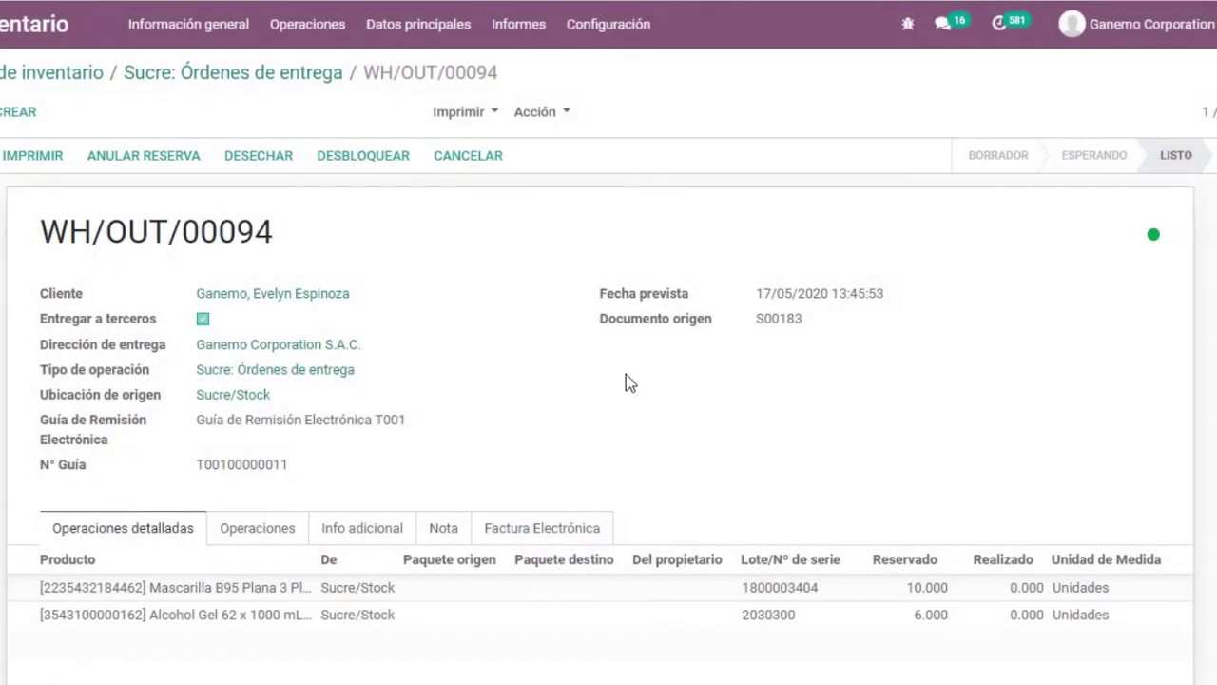
scroll(539, 427, "down", 3)
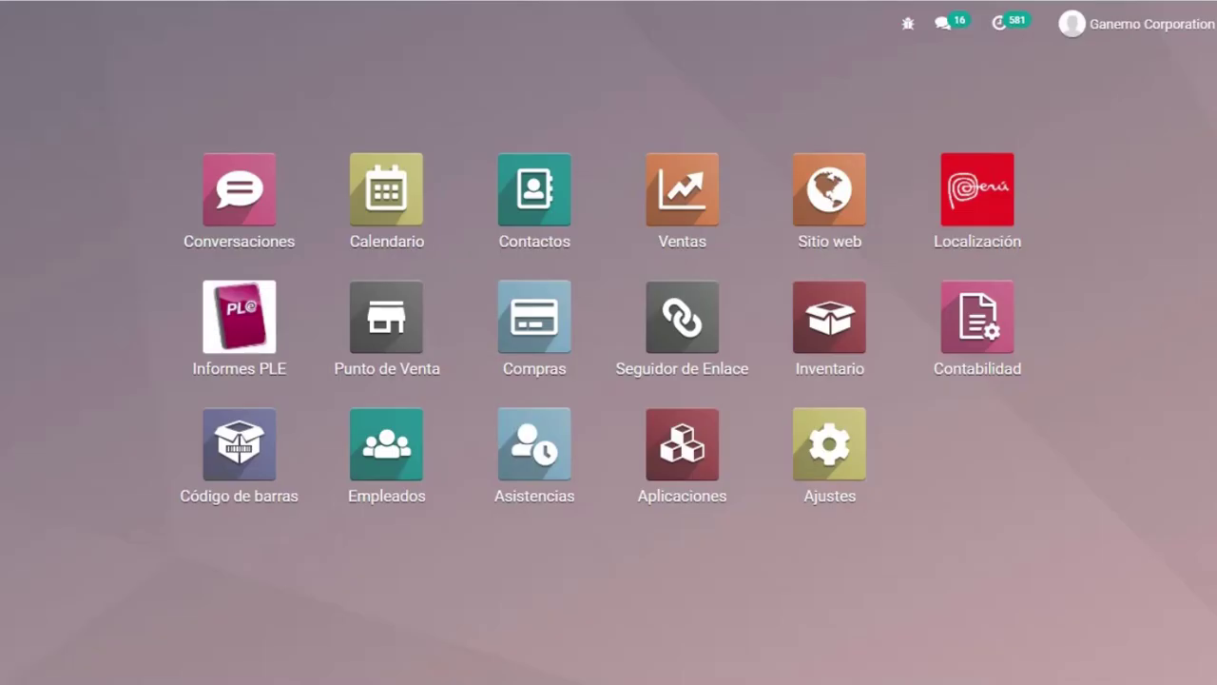